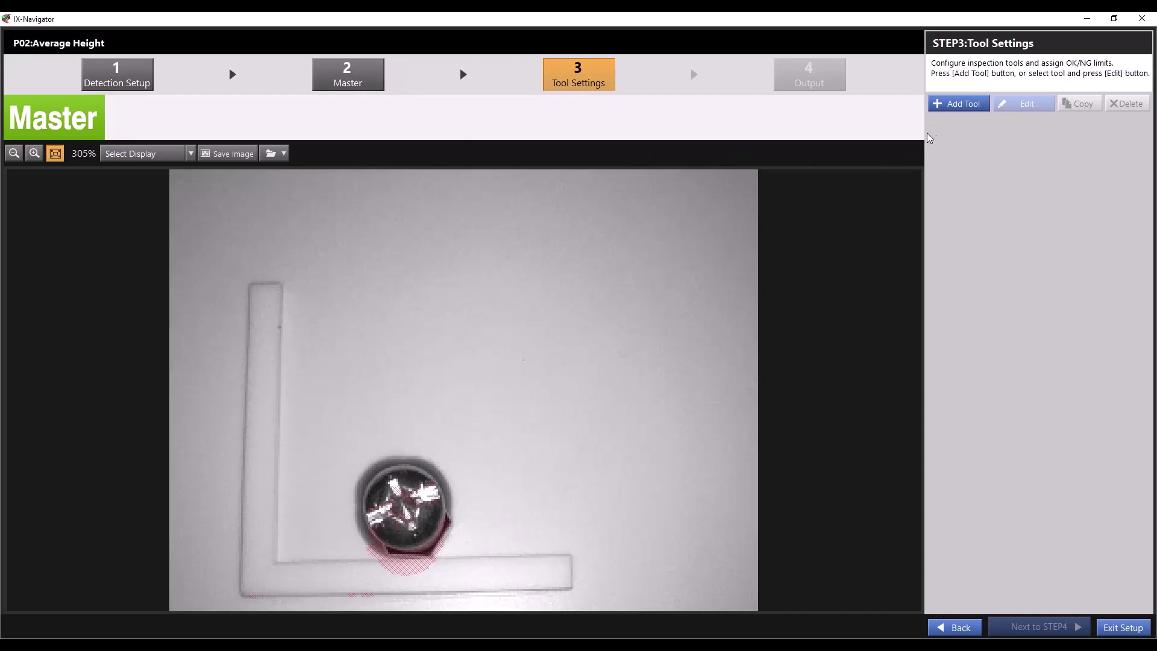
Step: Add an Average Height tool to the inspection program
click(948, 101)
click(566, 276)
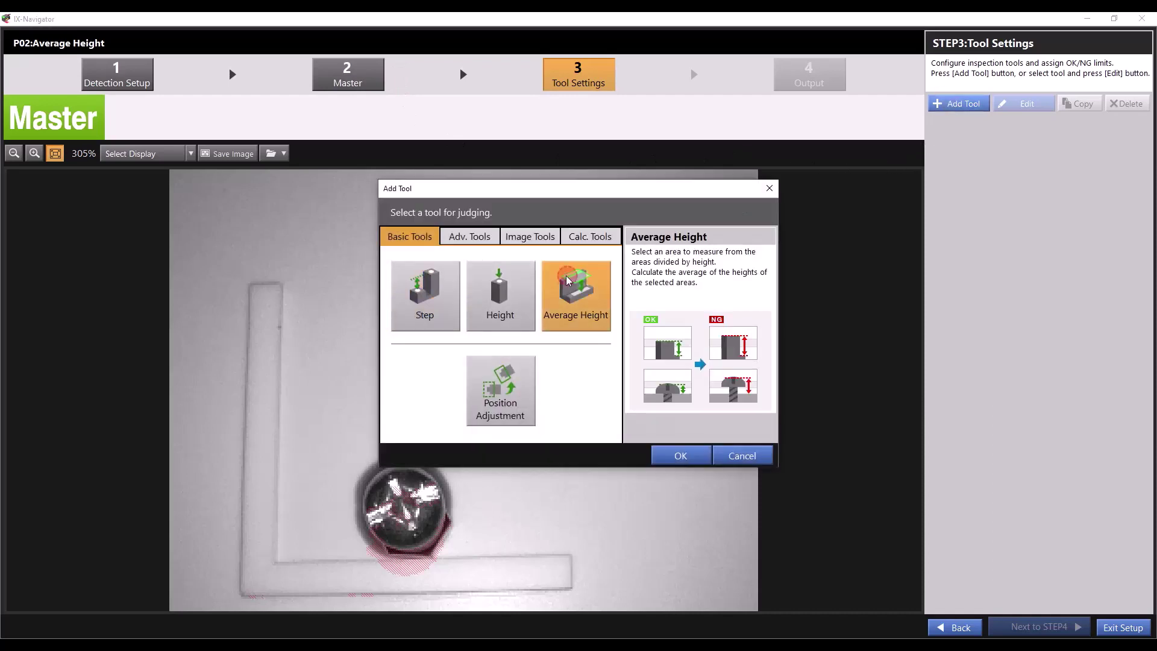
click(675, 458)
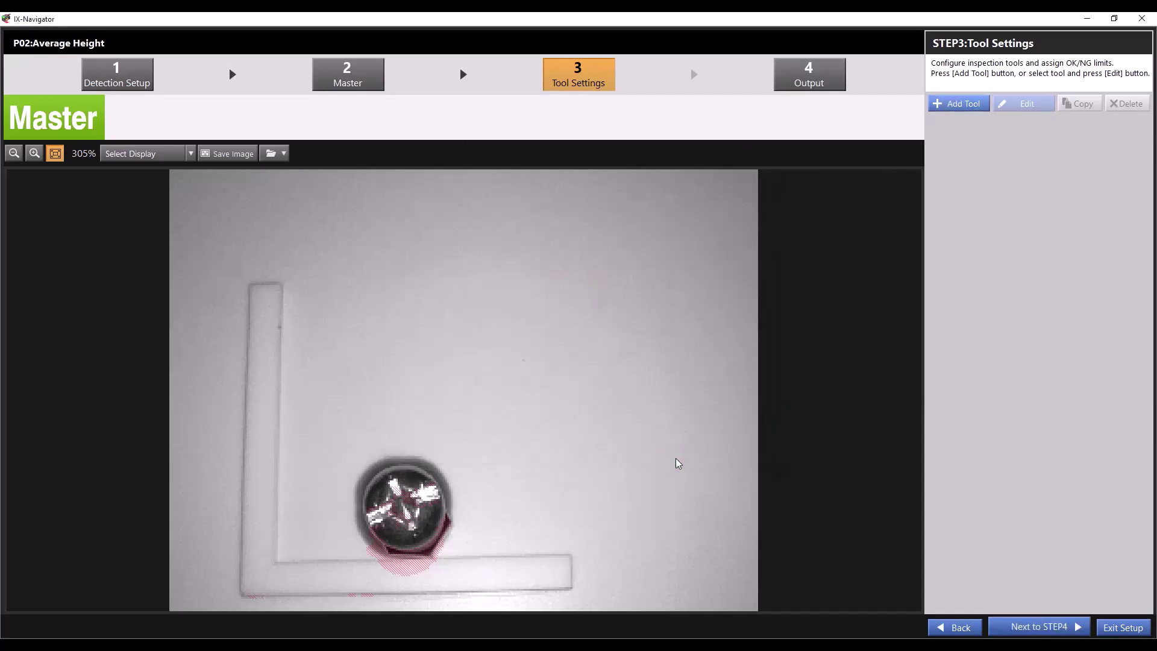
Step: Make the measurement window a circle fitted over the screw head, reading 21.98 mm
drag(485, 389, 463, 551)
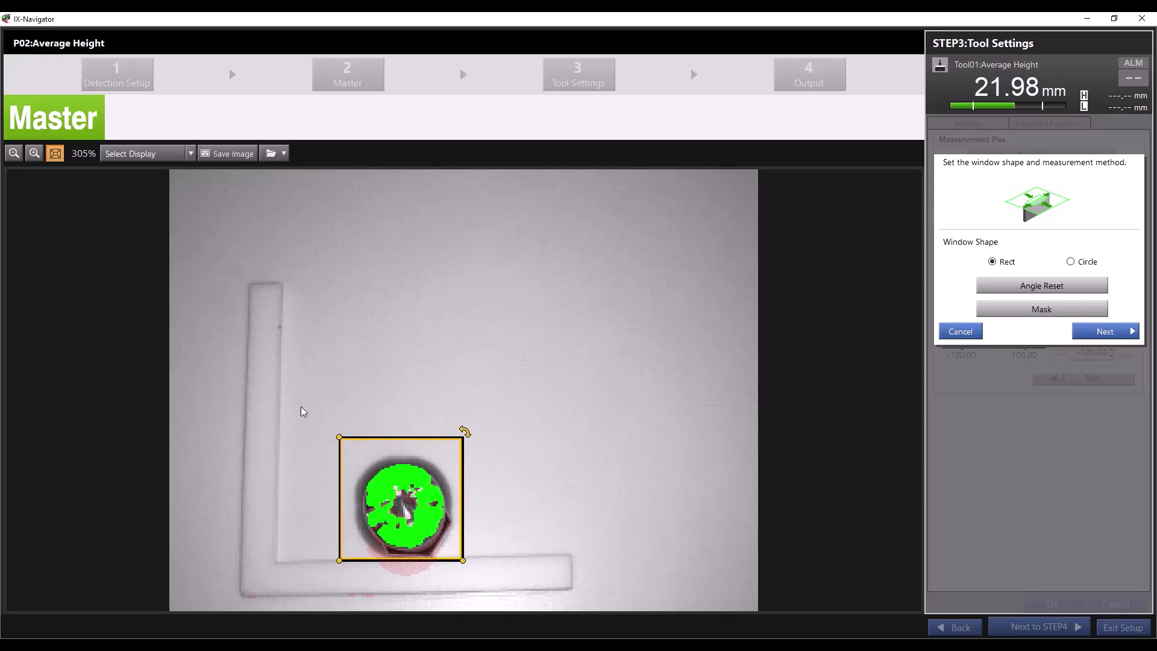
click(1071, 262)
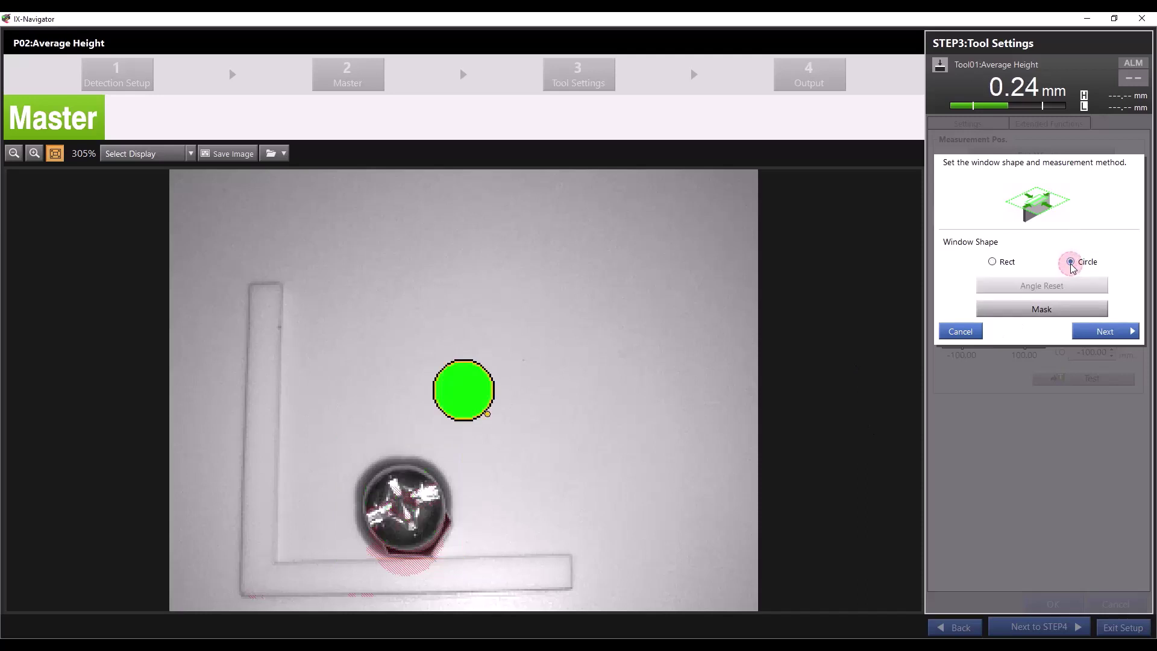
drag(452, 392, 428, 538)
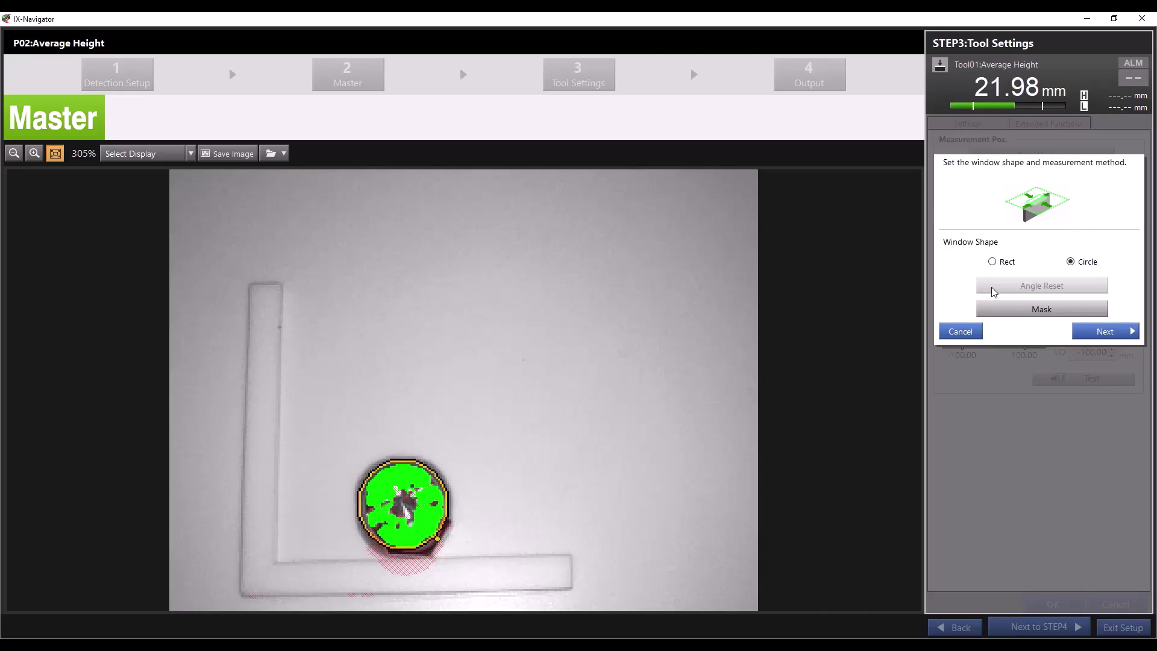
Step: Add a rotated, widened rectangular mask over the upper screw head, dropping the reading to 21.80 mm
click(1032, 310)
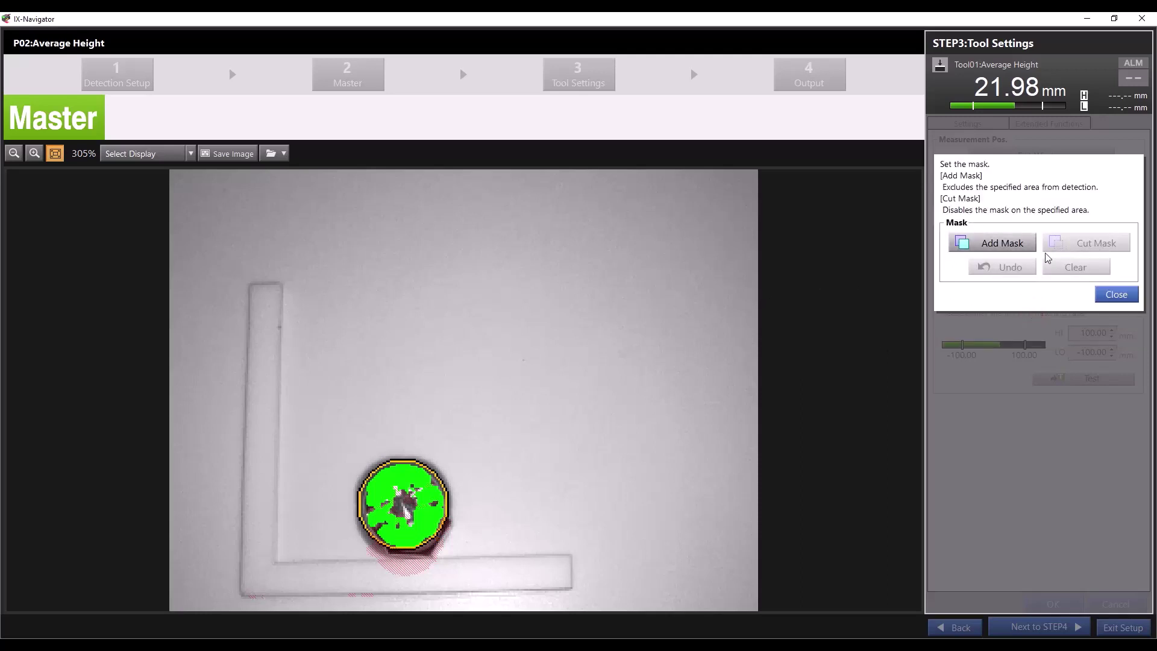
click(991, 249)
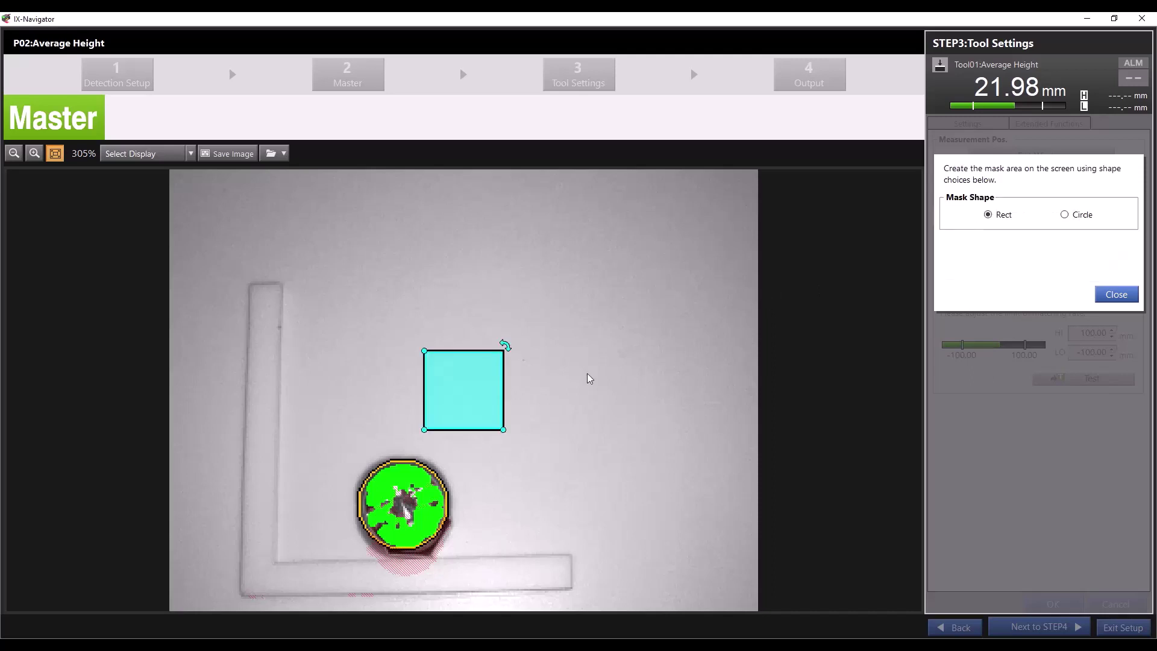
drag(511, 349, 541, 343)
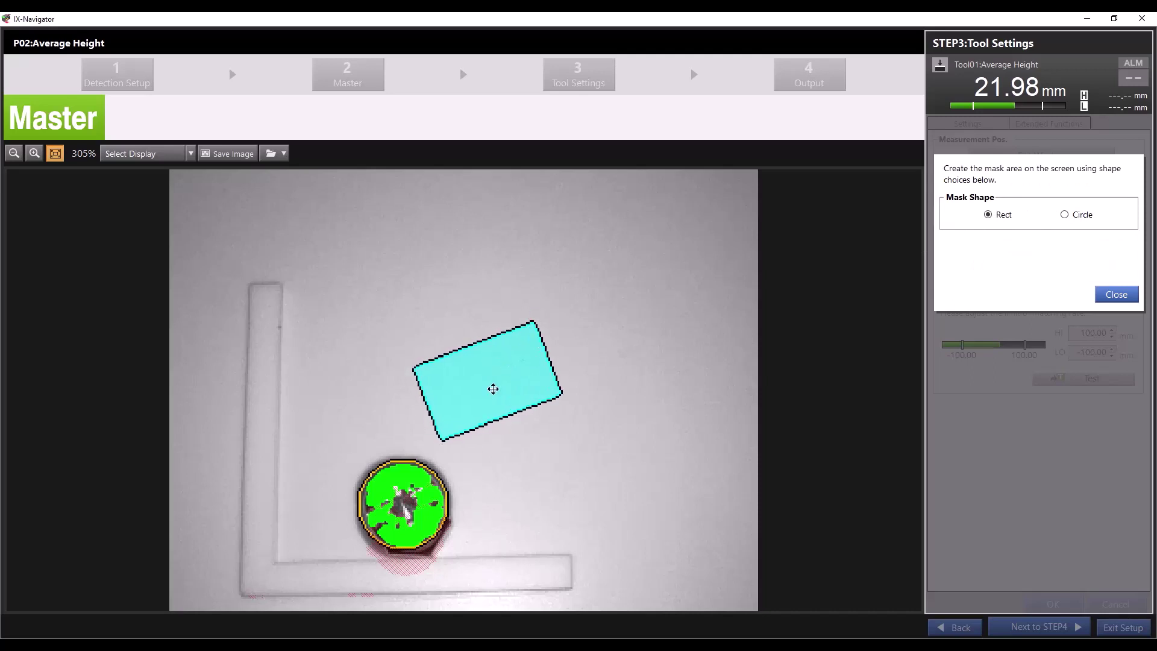
drag(493, 390, 390, 490)
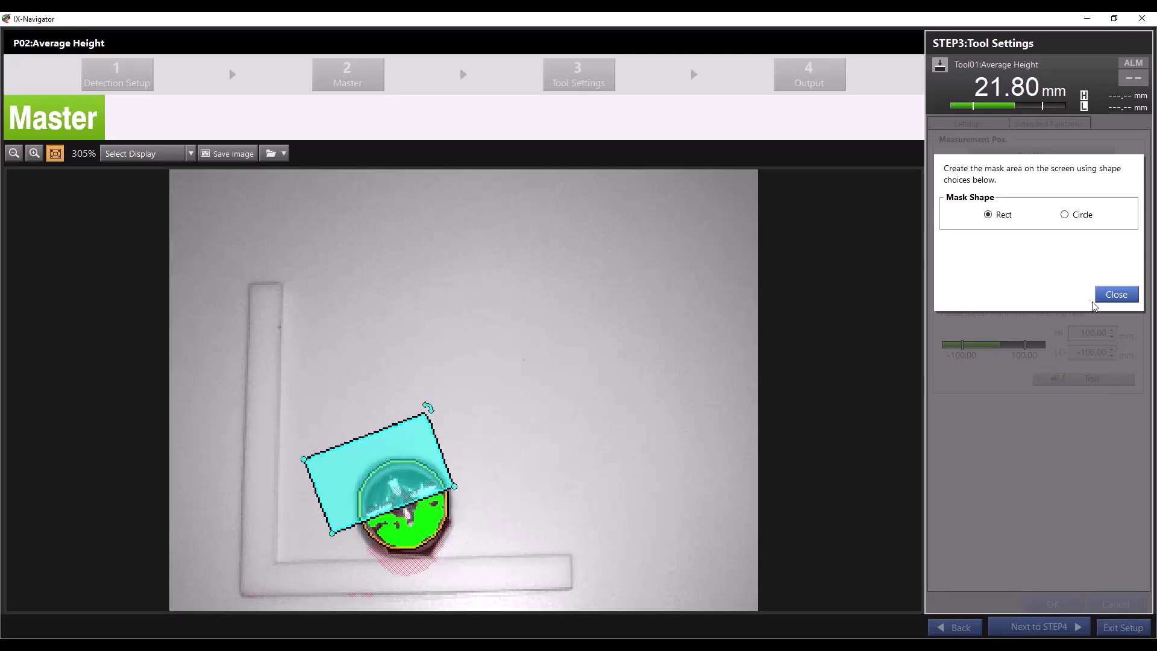
click(1004, 228)
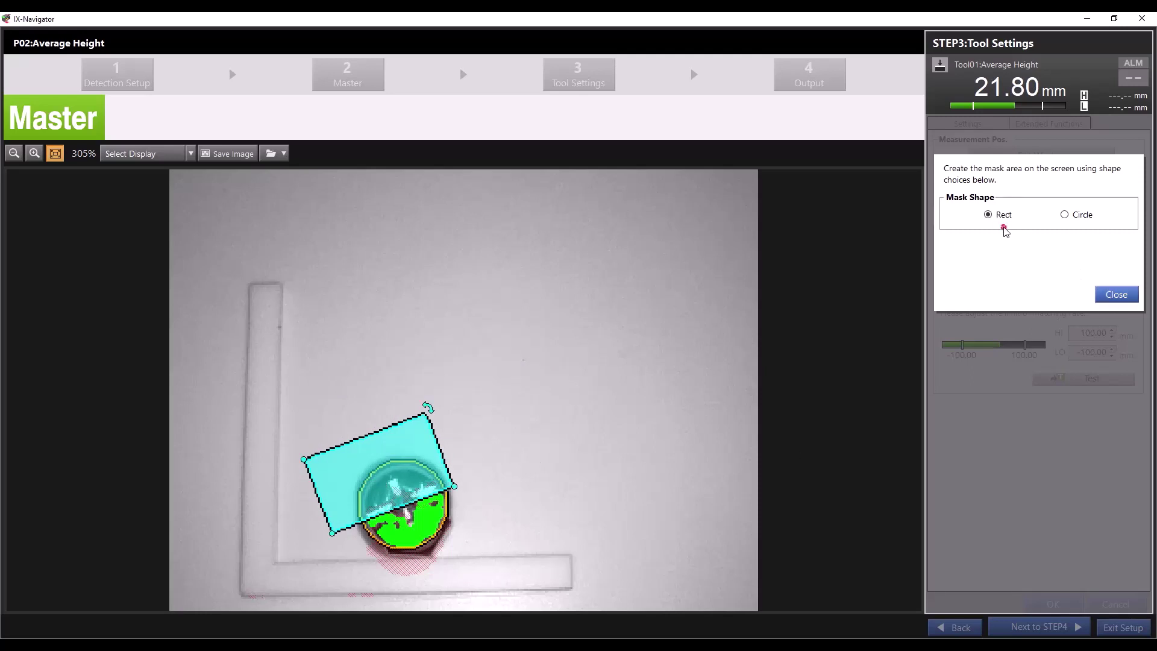
click(1094, 229)
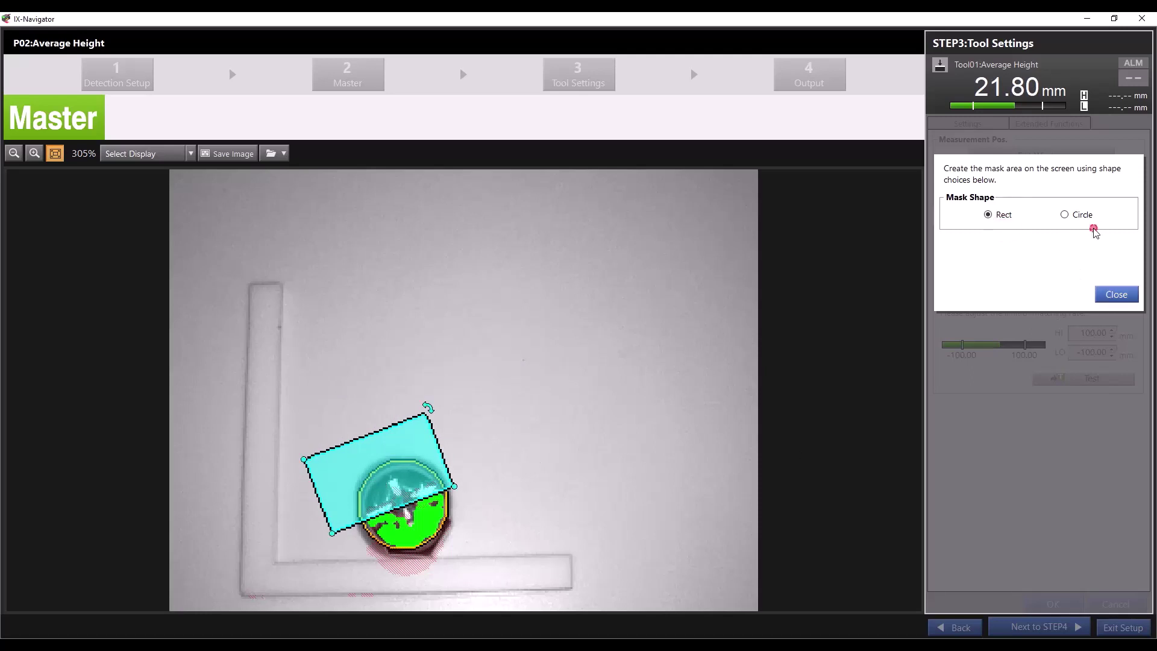
click(1104, 294)
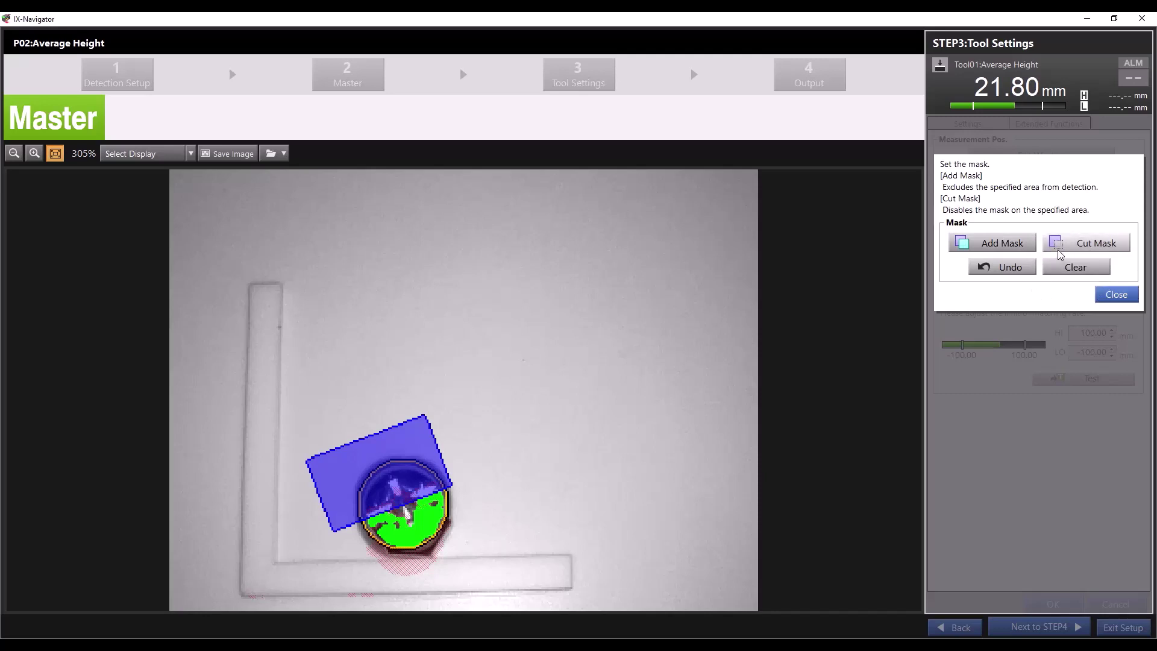
Step: Cut a rotated clip rectangle out of the mask over the screw head
click(1084, 246)
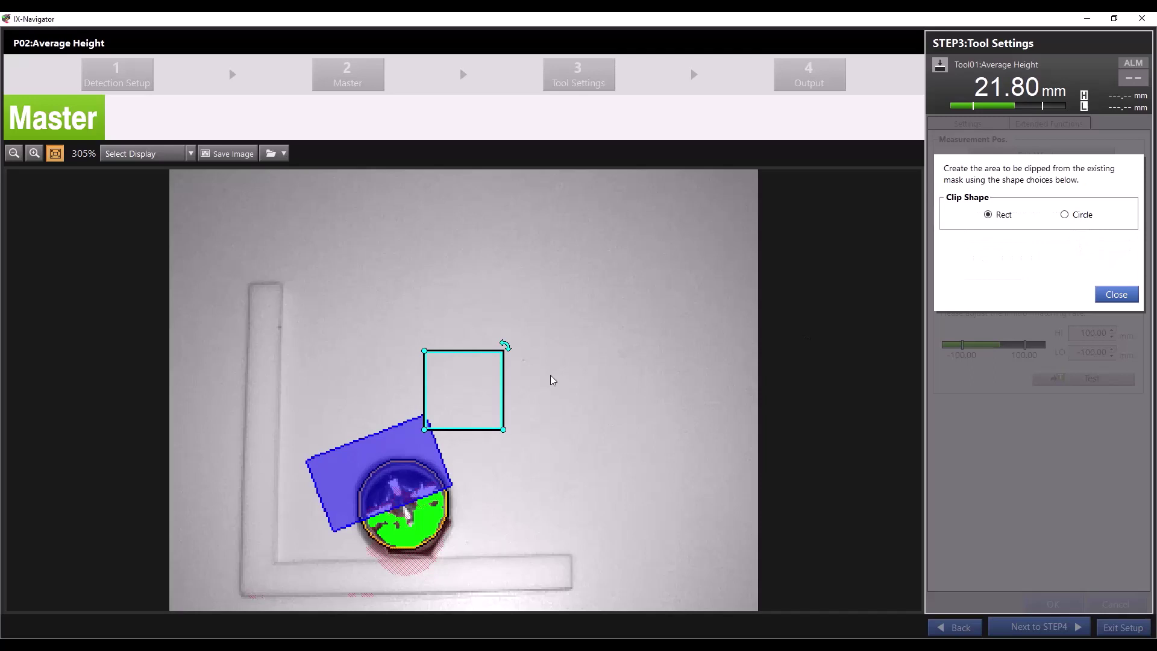
drag(511, 349, 519, 370)
click(466, 390)
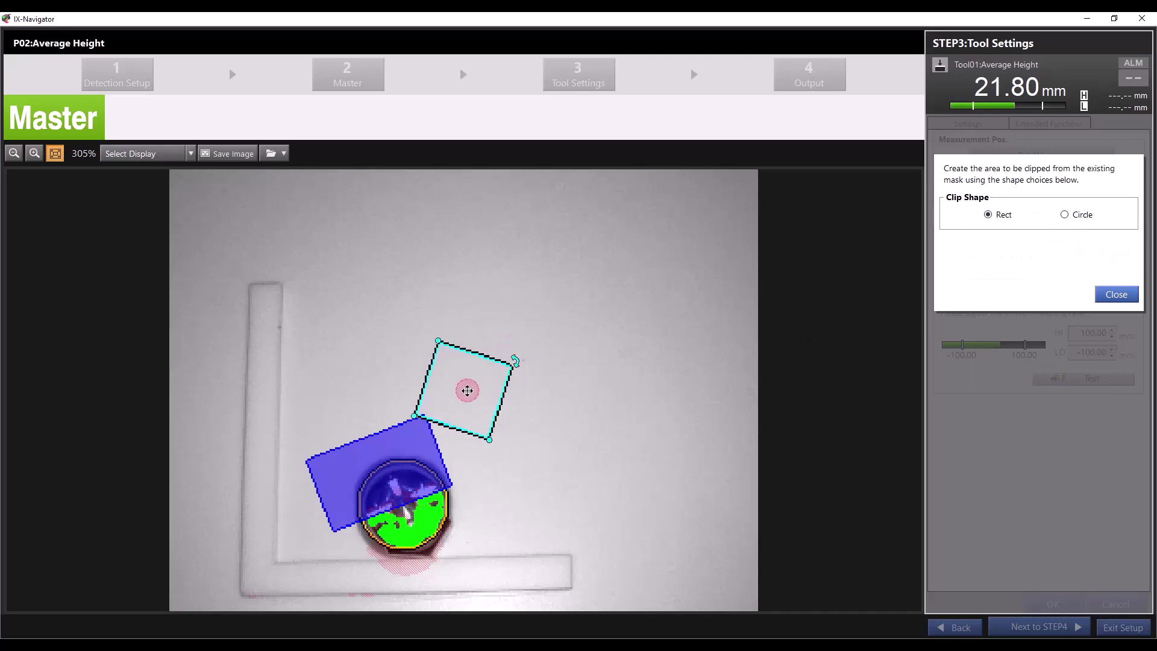
drag(486, 439, 385, 506)
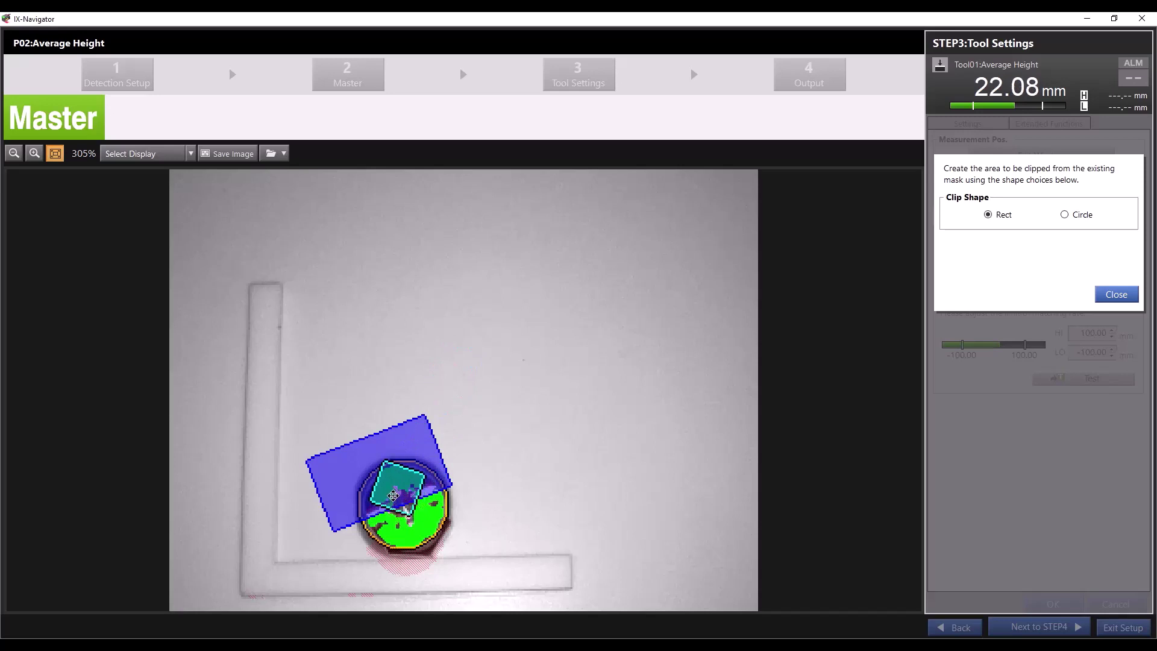
click(1114, 296)
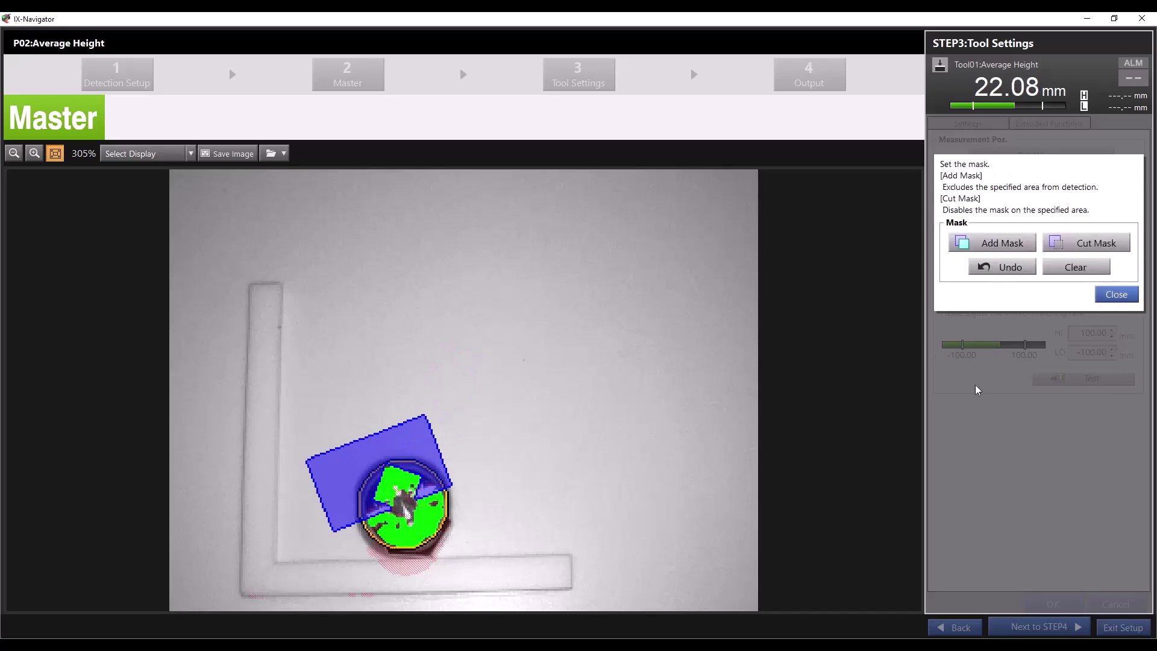
Step: Clear all masks, restoring the 21.98 mm reading, and continue to averaging settings
click(1079, 272)
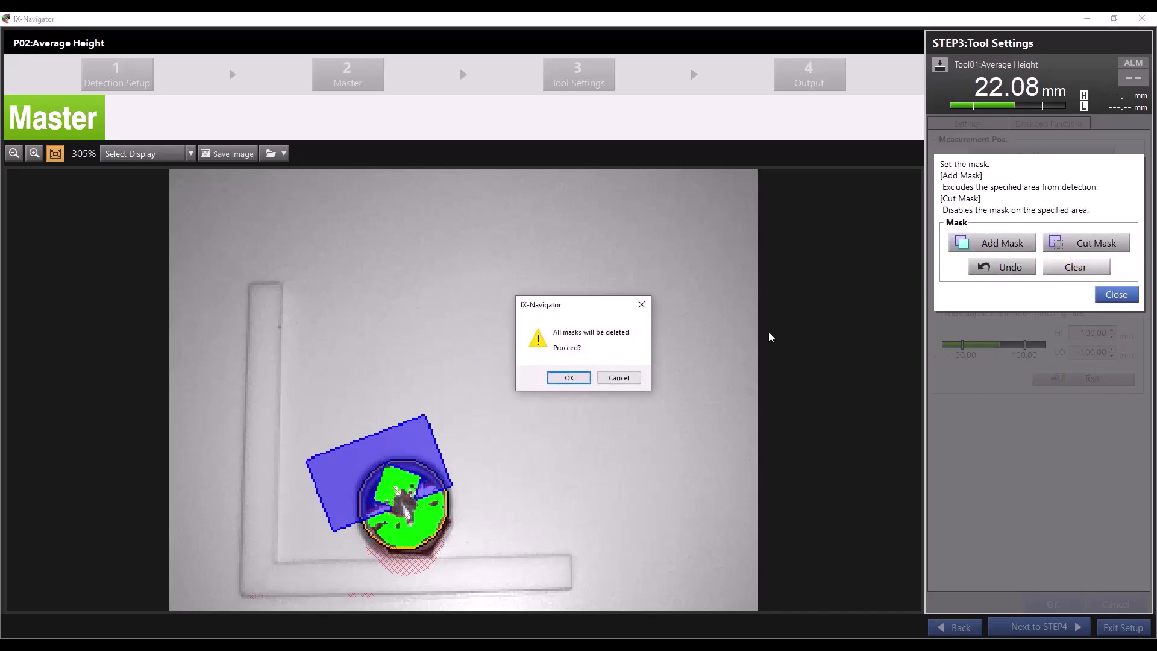
click(570, 378)
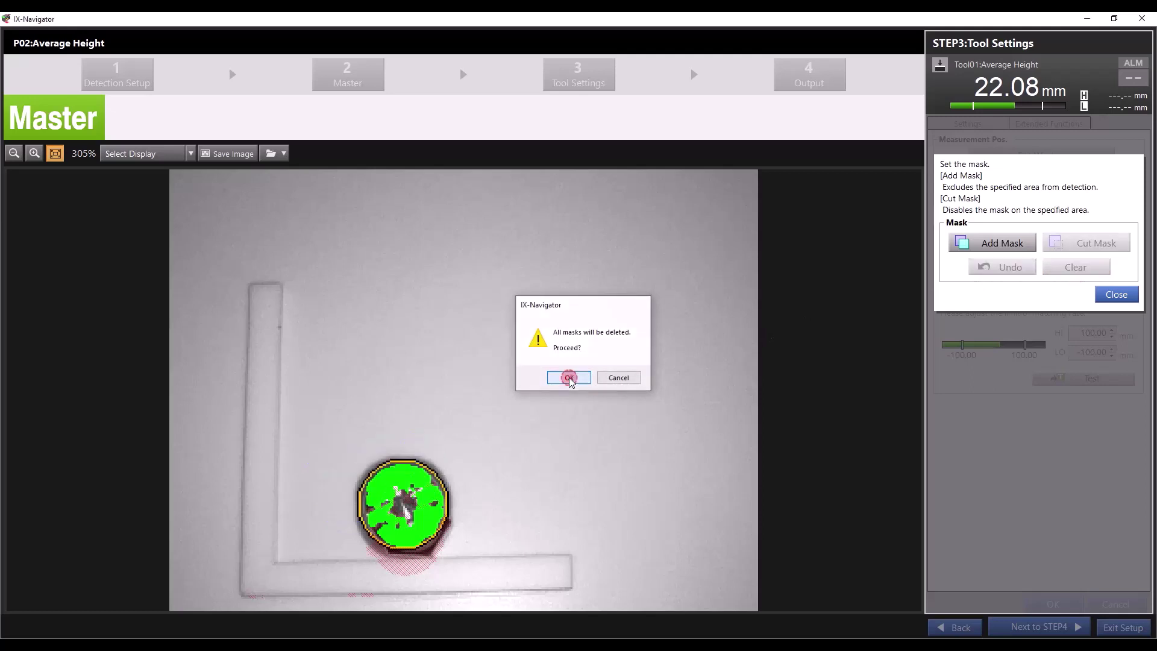
click(1114, 294)
click(1105, 331)
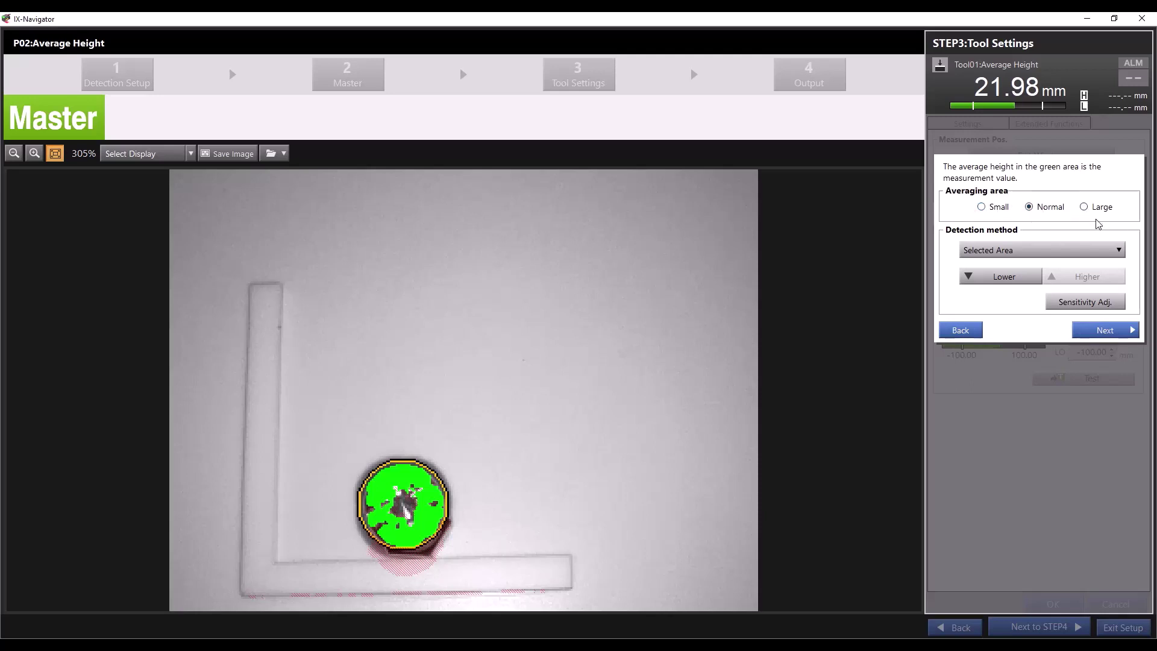
Step: Set the averaging area to Large after trying Small and Normal
click(982, 206)
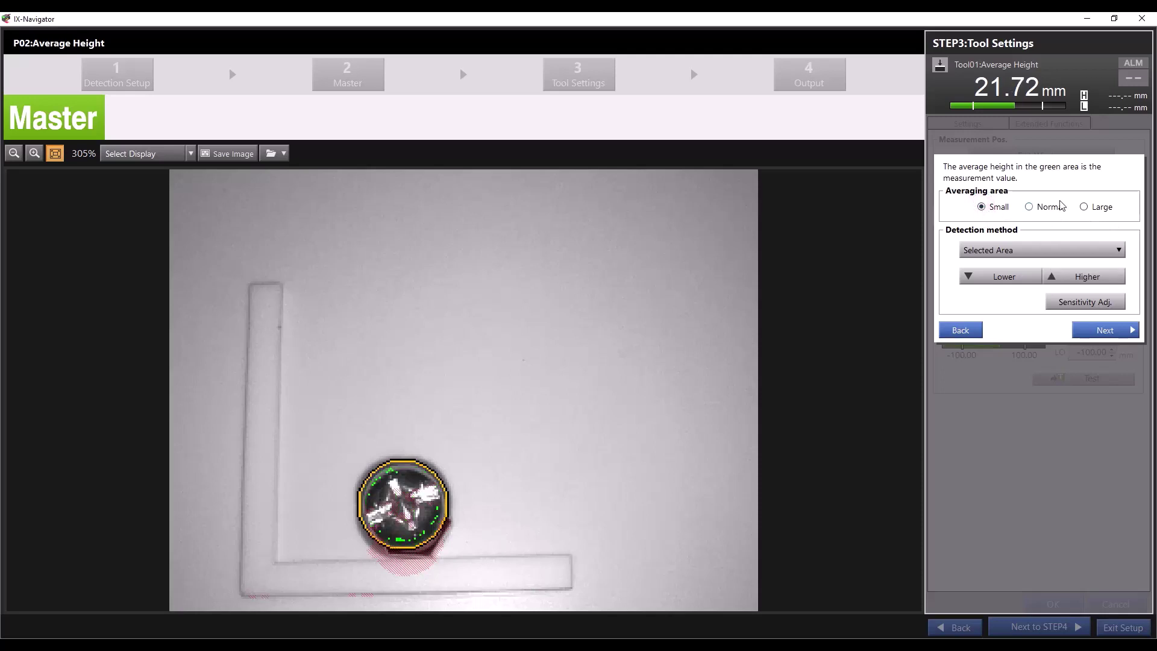
click(1030, 208)
click(1101, 210)
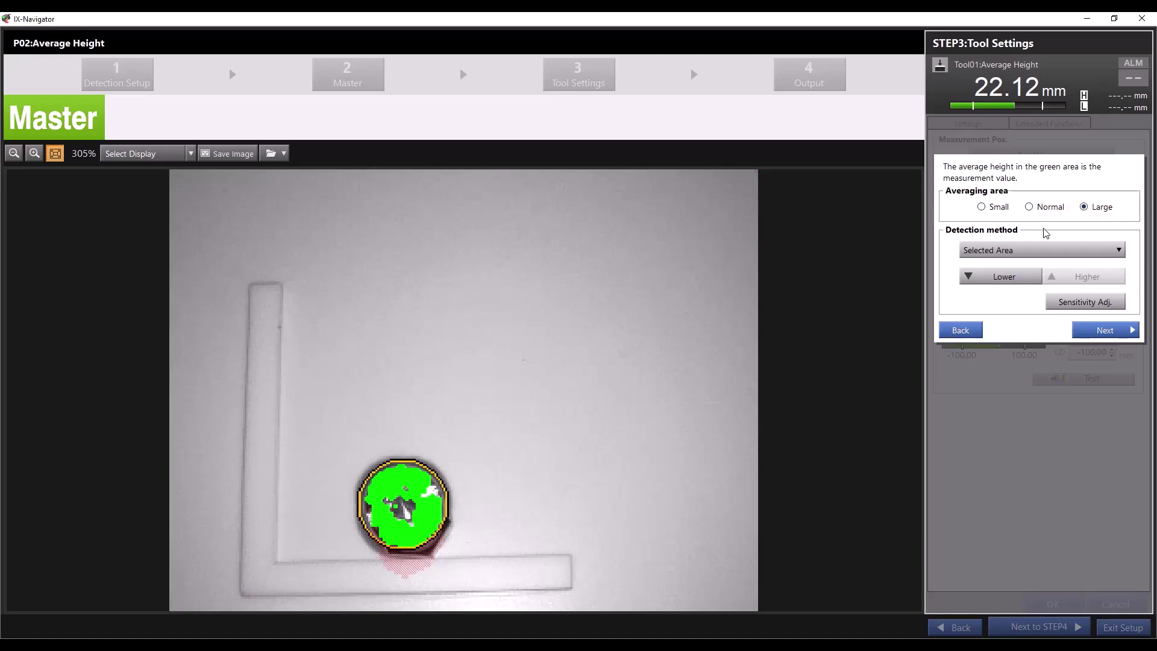
Step: Try Max and Min detection, then settle on Selected Area measuring the lower surface
click(1033, 251)
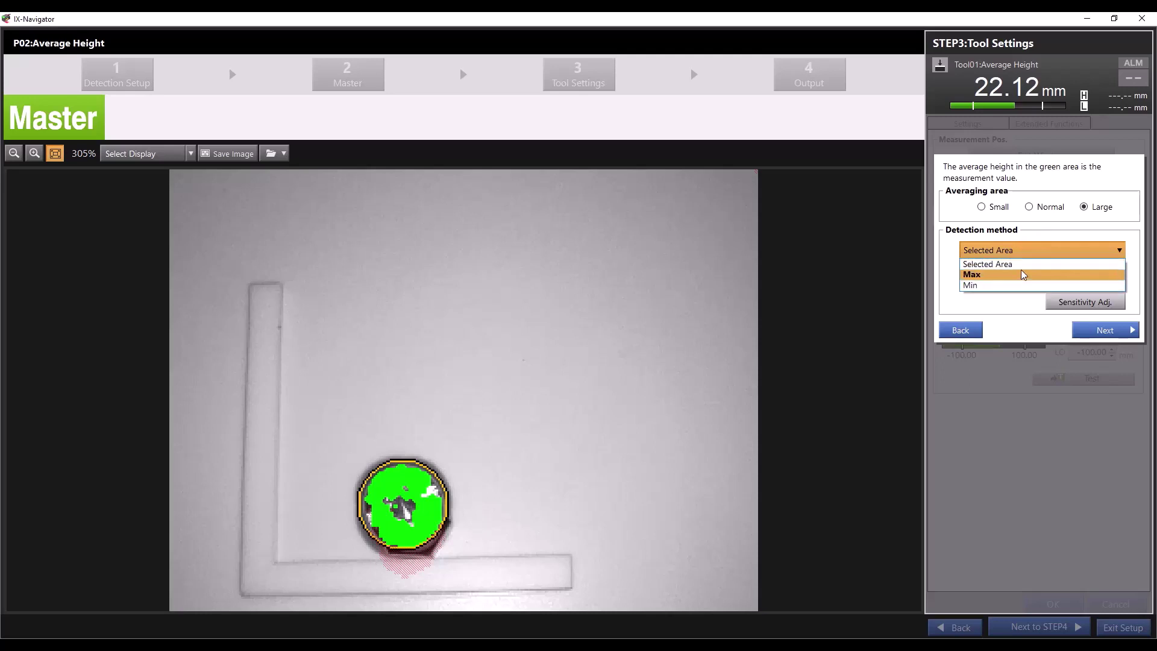
click(1021, 264)
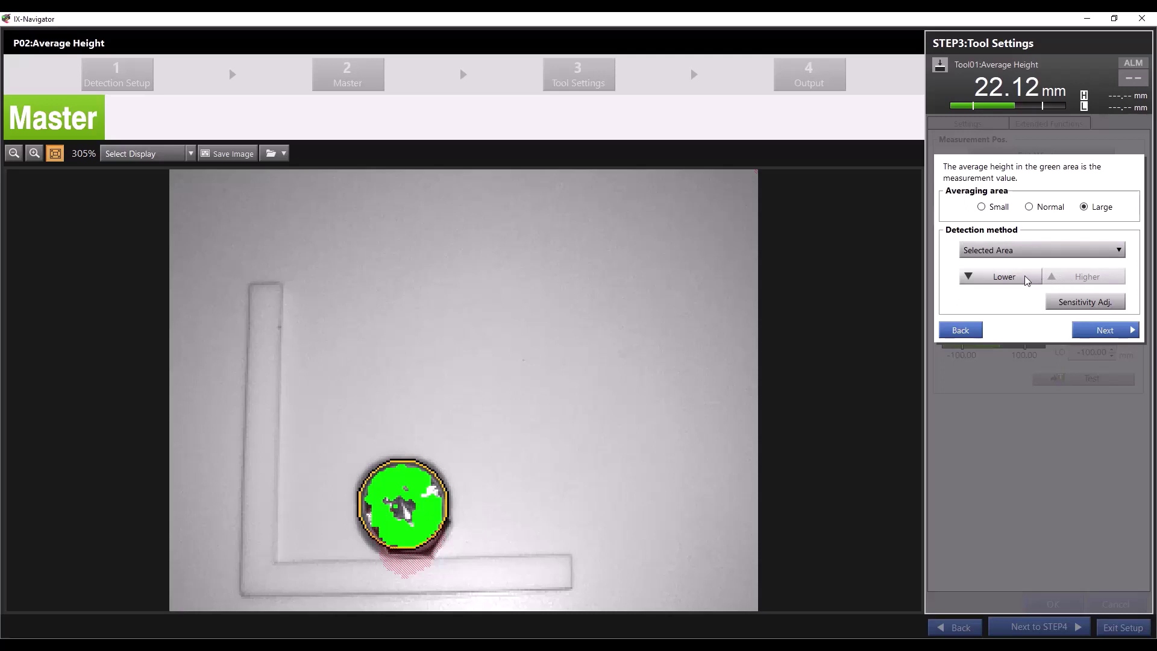
click(1014, 252)
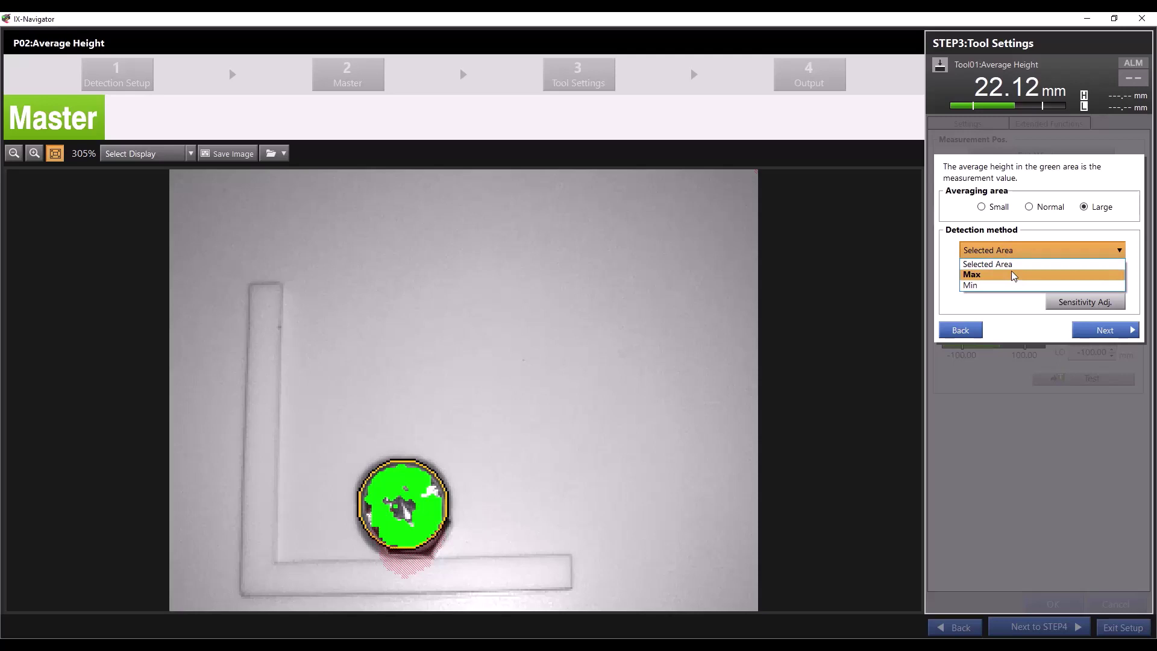
click(1012, 273)
click(1007, 252)
click(1004, 292)
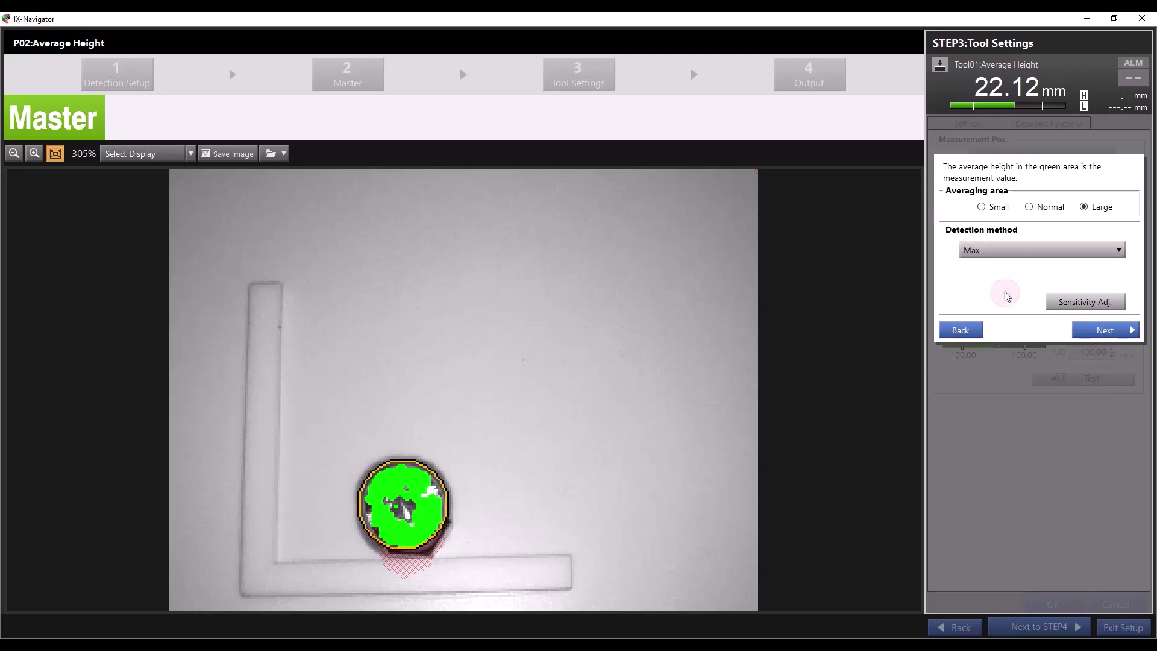
click(1008, 245)
click(994, 285)
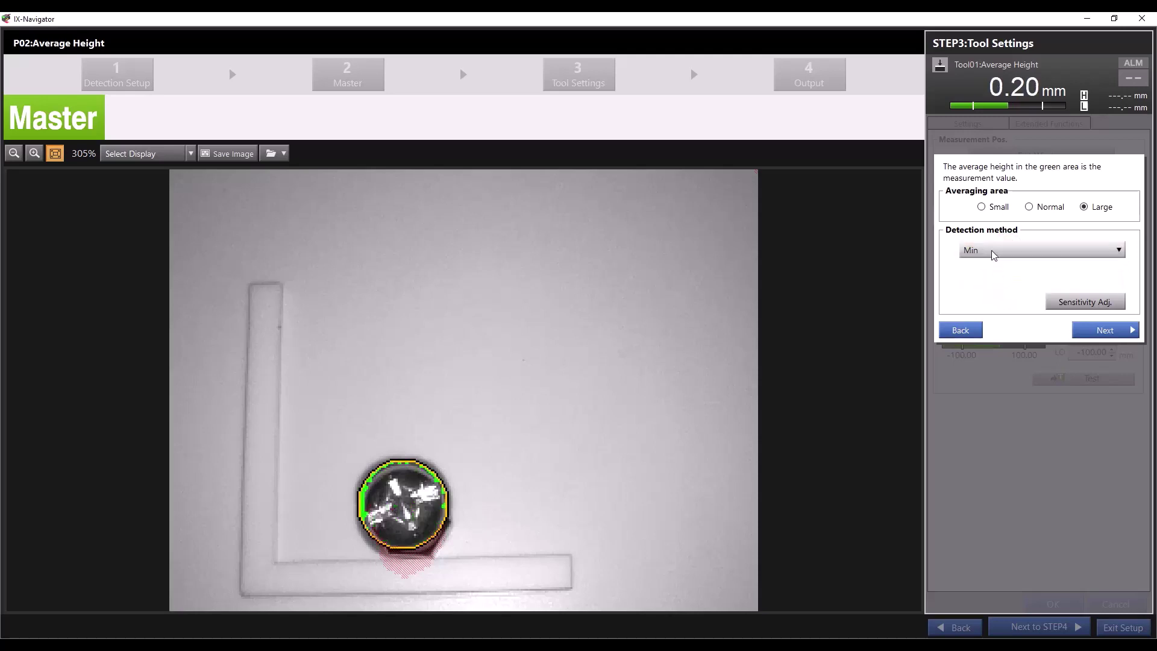
click(992, 250)
click(994, 263)
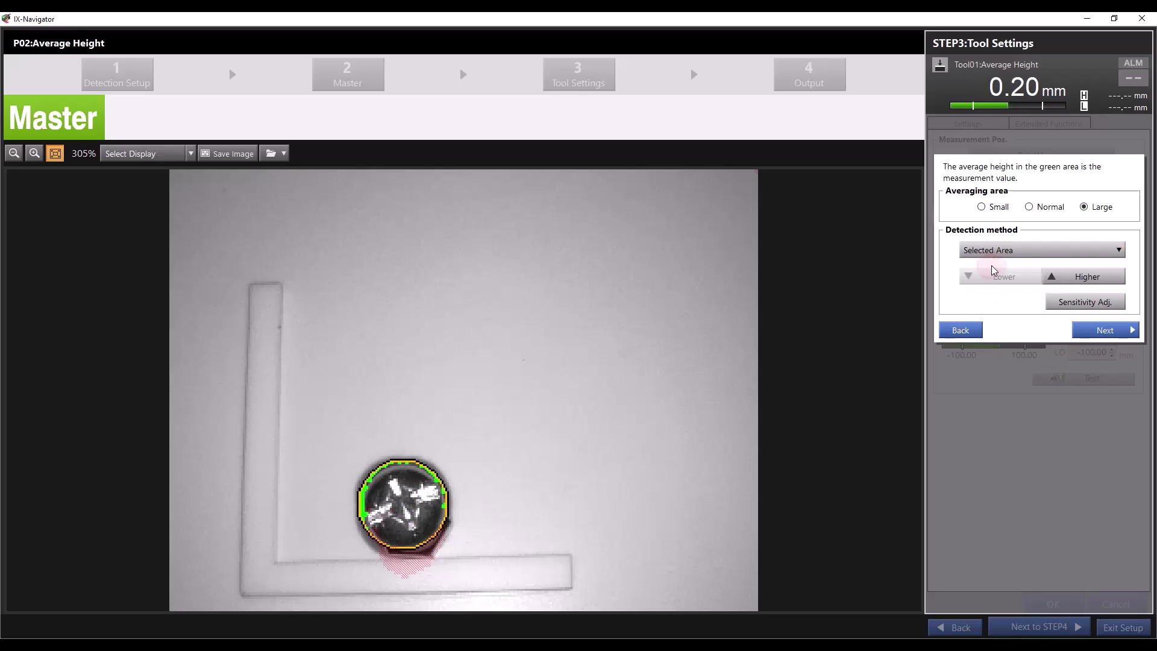
click(1060, 279)
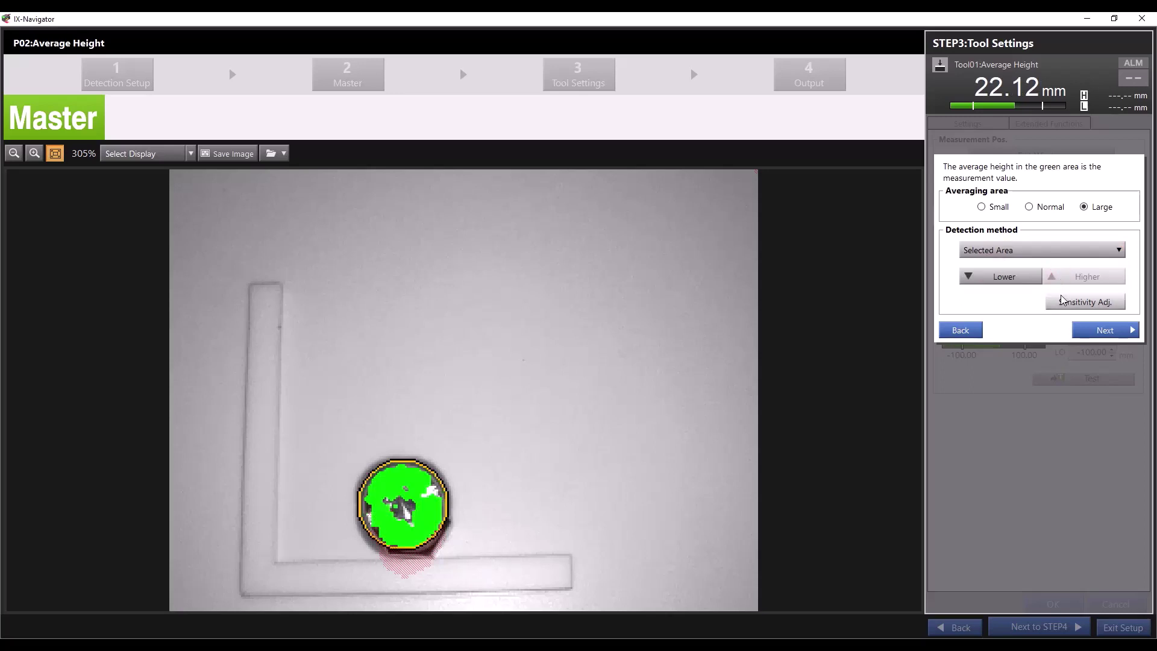
click(1064, 301)
Step: Lower the histogram sensitivity so the whole head is detected, holding 22.14 mm
mouse_move(1011, 315)
mouse_down()
mouse_move(993, 329)
mouse_move(1012, 320)
mouse_up()
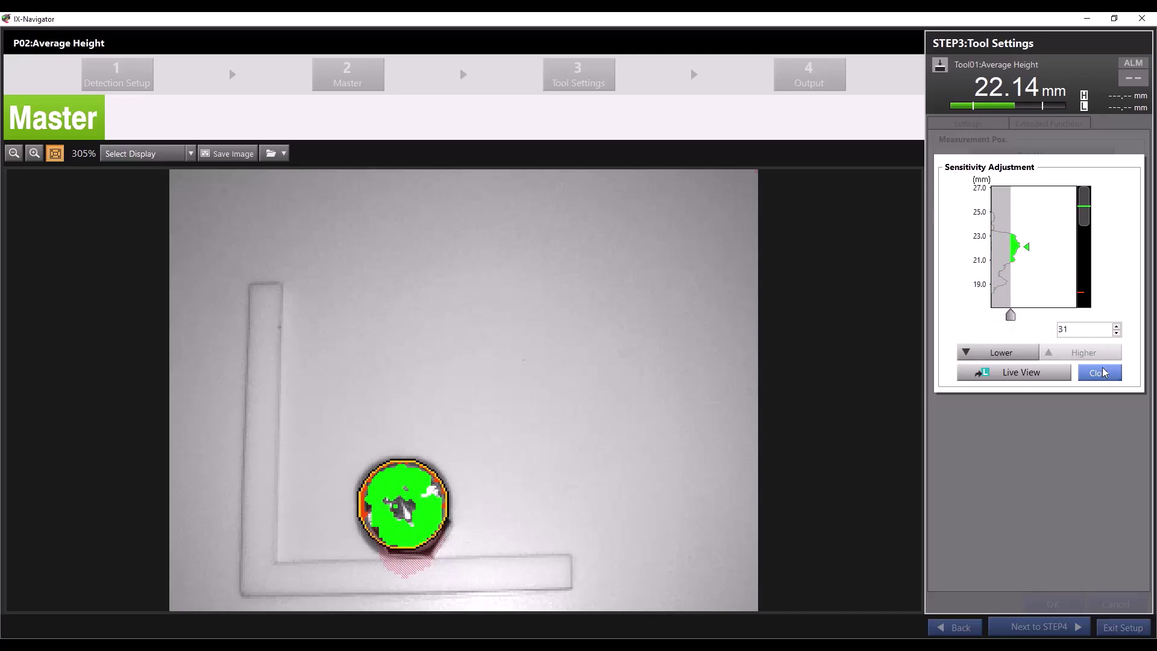
click(1099, 373)
click(1112, 331)
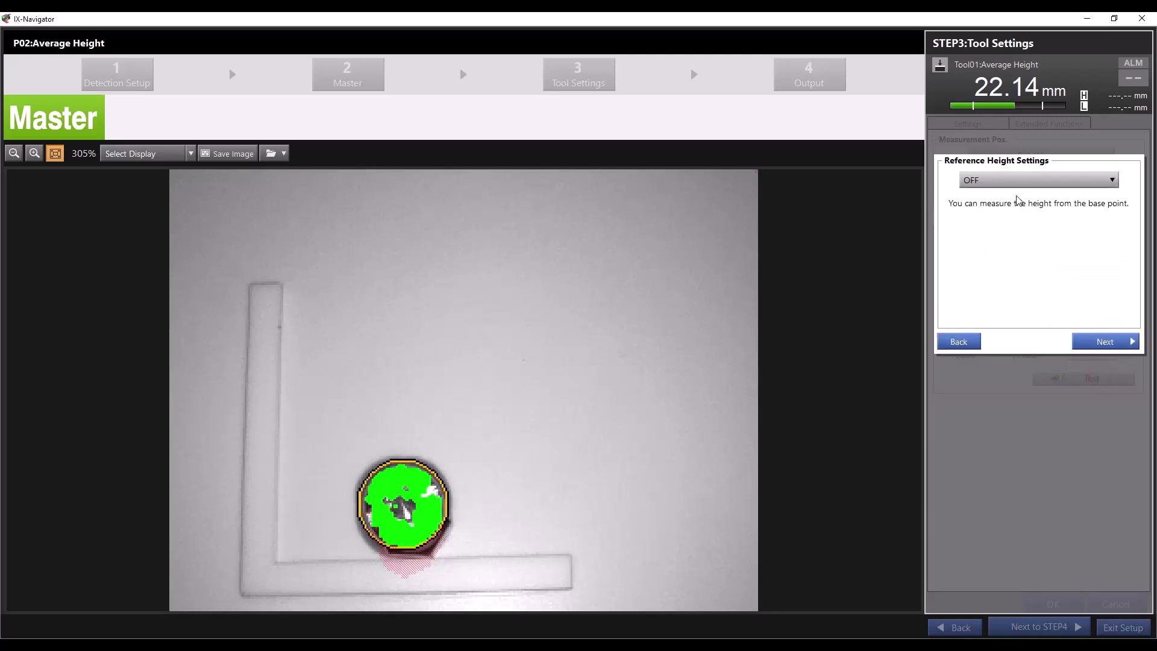
Step: Try specifying reference height in the tool with Selected Area, switching between lower and higher surfaces
click(1014, 180)
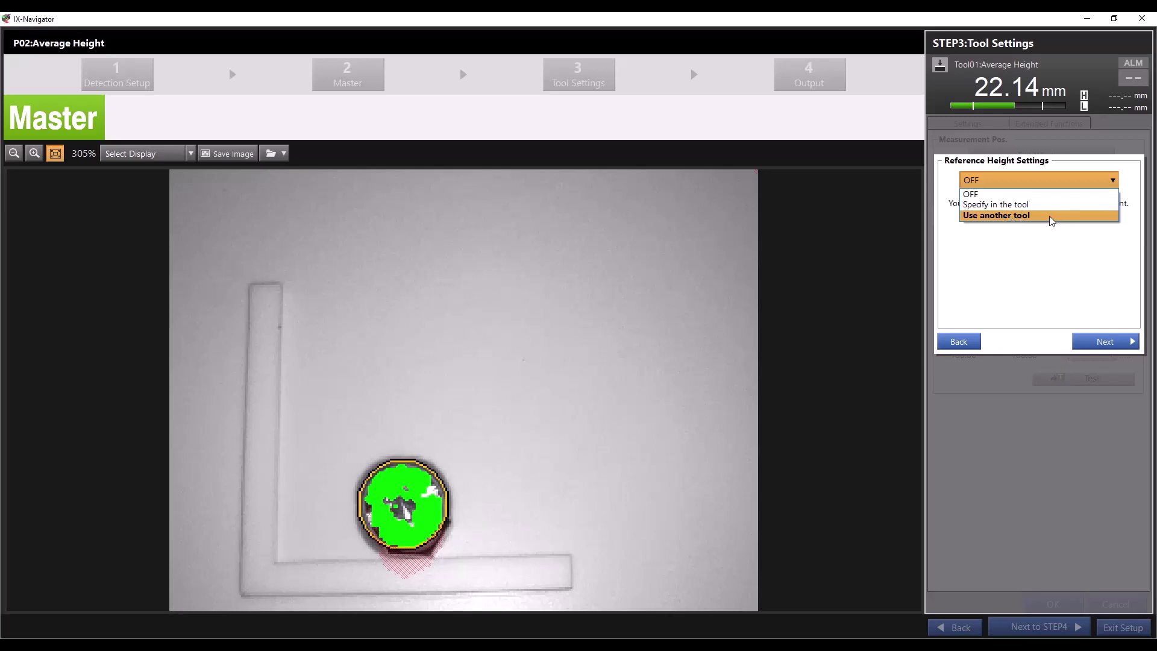
click(980, 247)
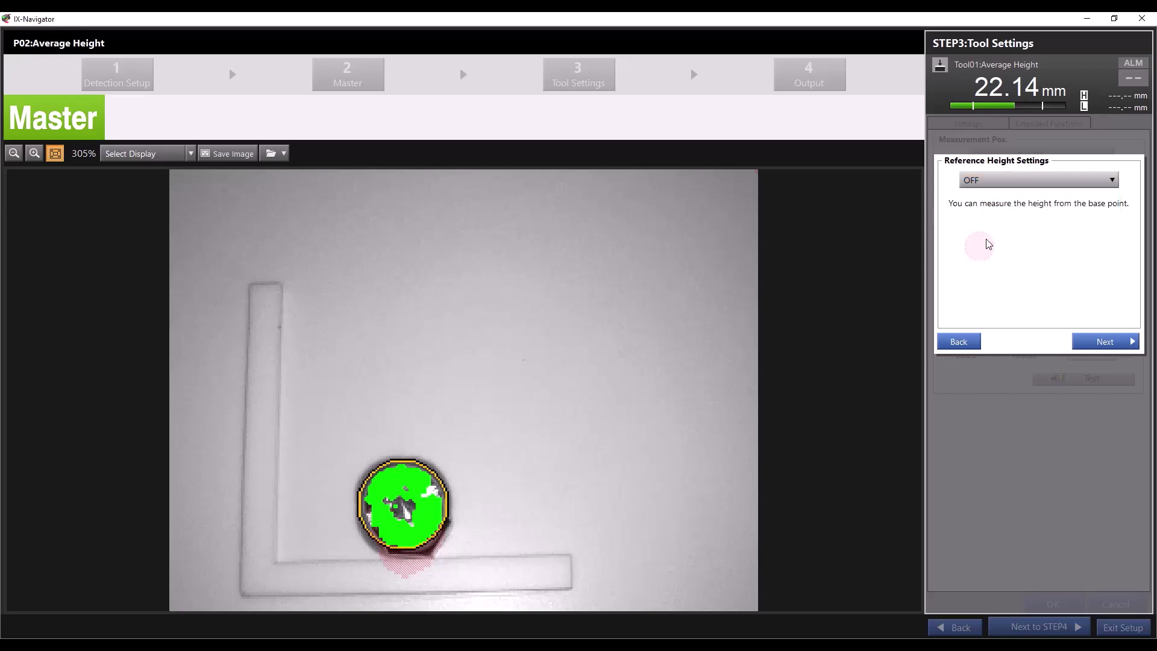
click(996, 179)
click(996, 205)
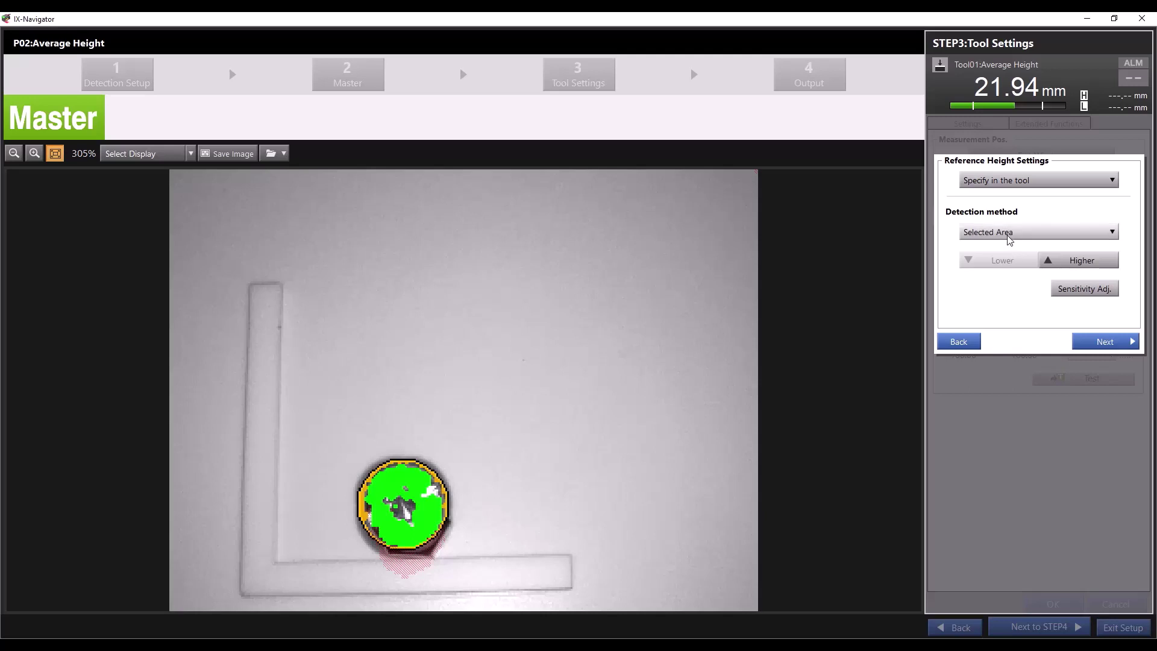
click(1007, 233)
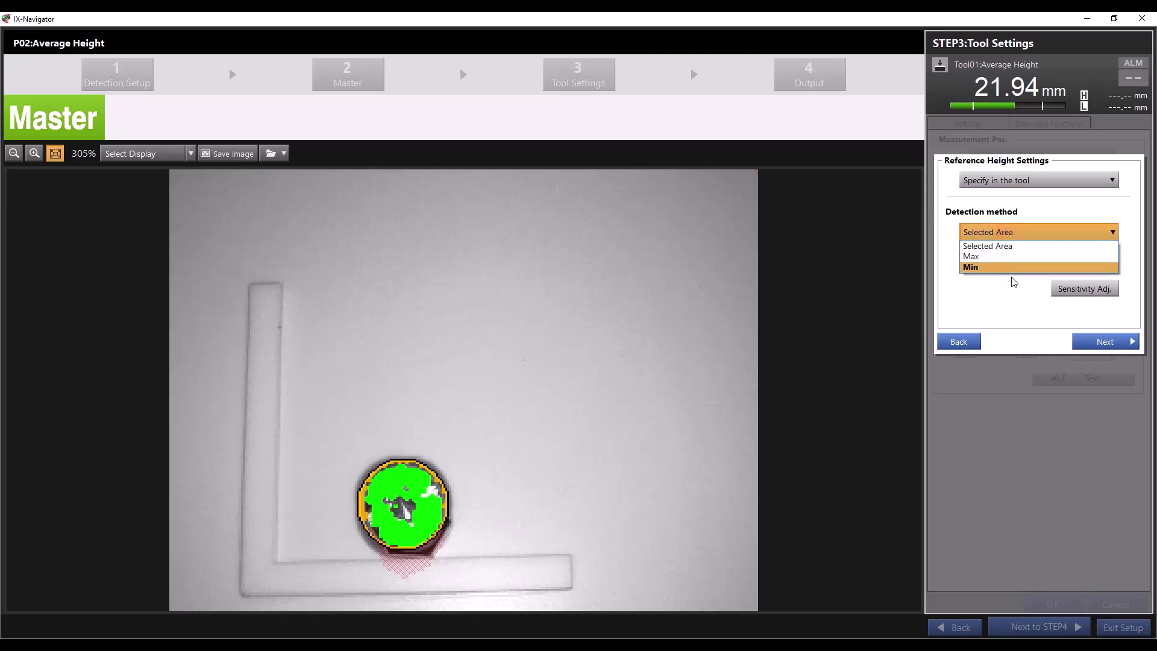
click(1000, 228)
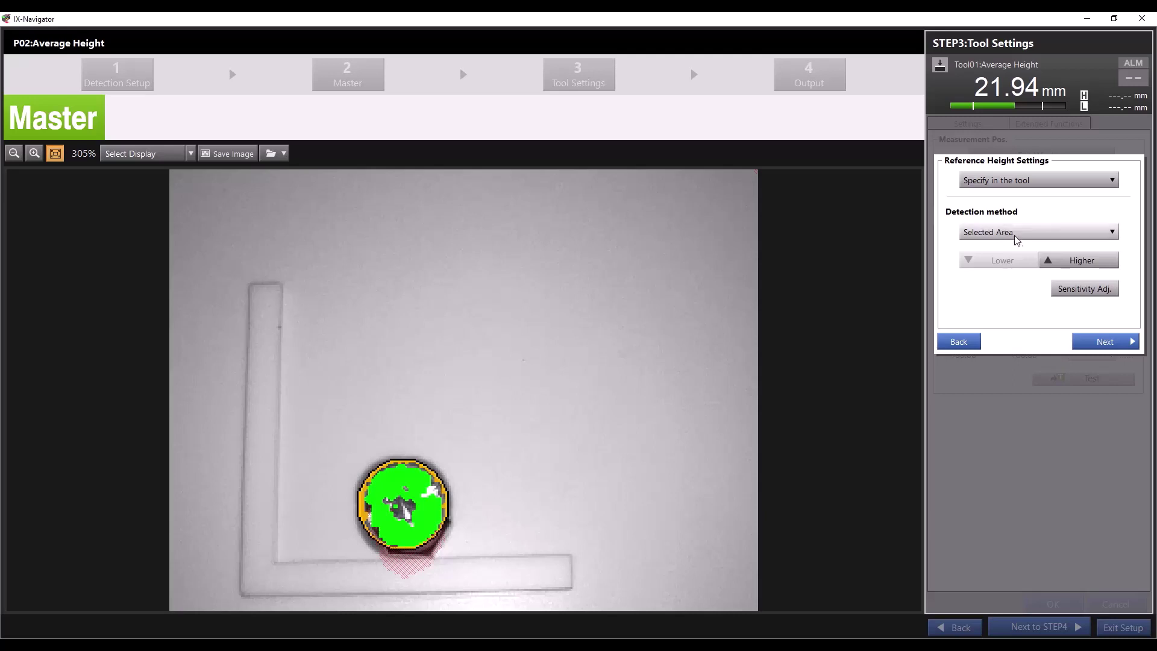
click(1016, 233)
click(1053, 244)
click(1028, 261)
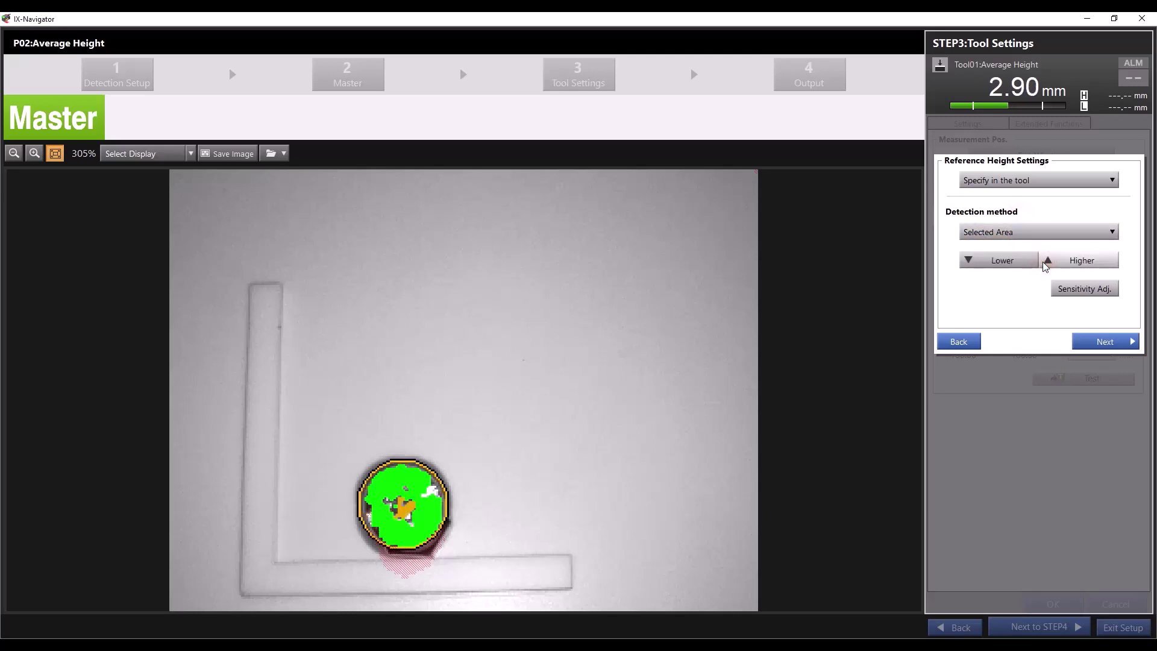
click(1043, 262)
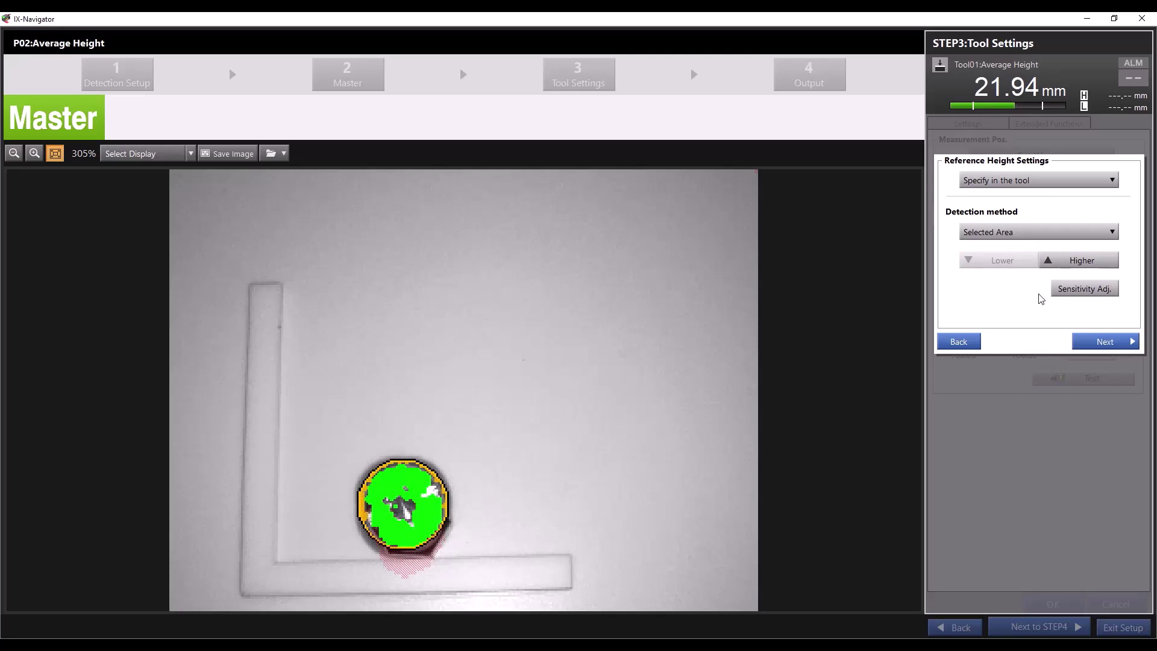
click(1062, 261)
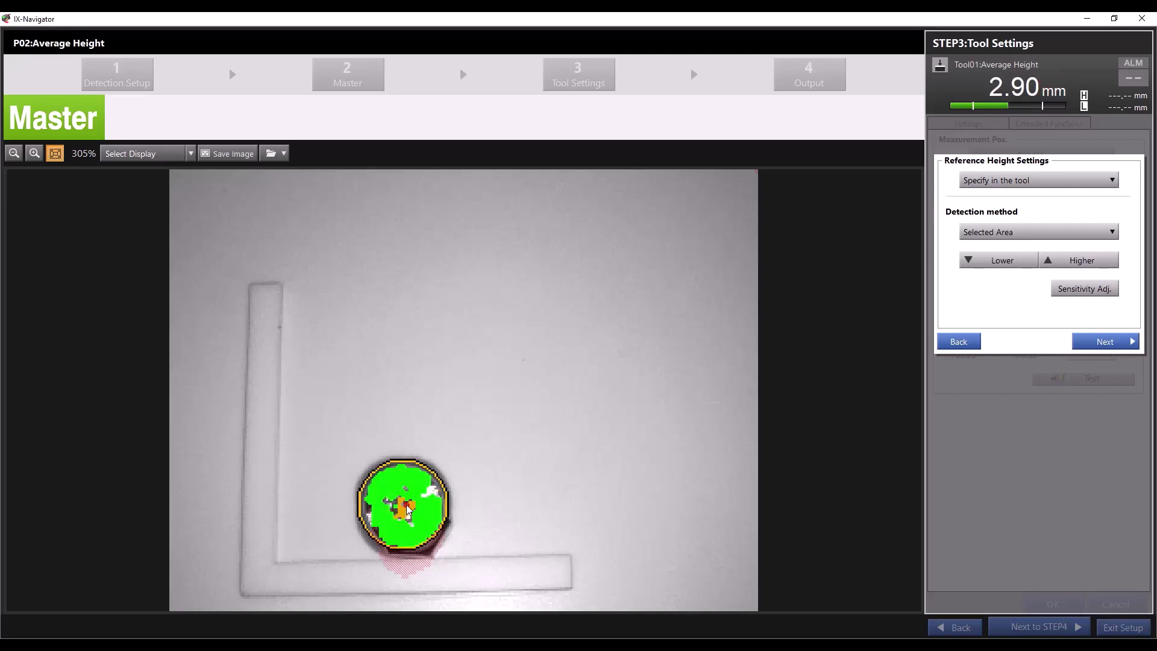
Step: Try Max and Min reference detection, then set reference height back to OFF
click(1025, 232)
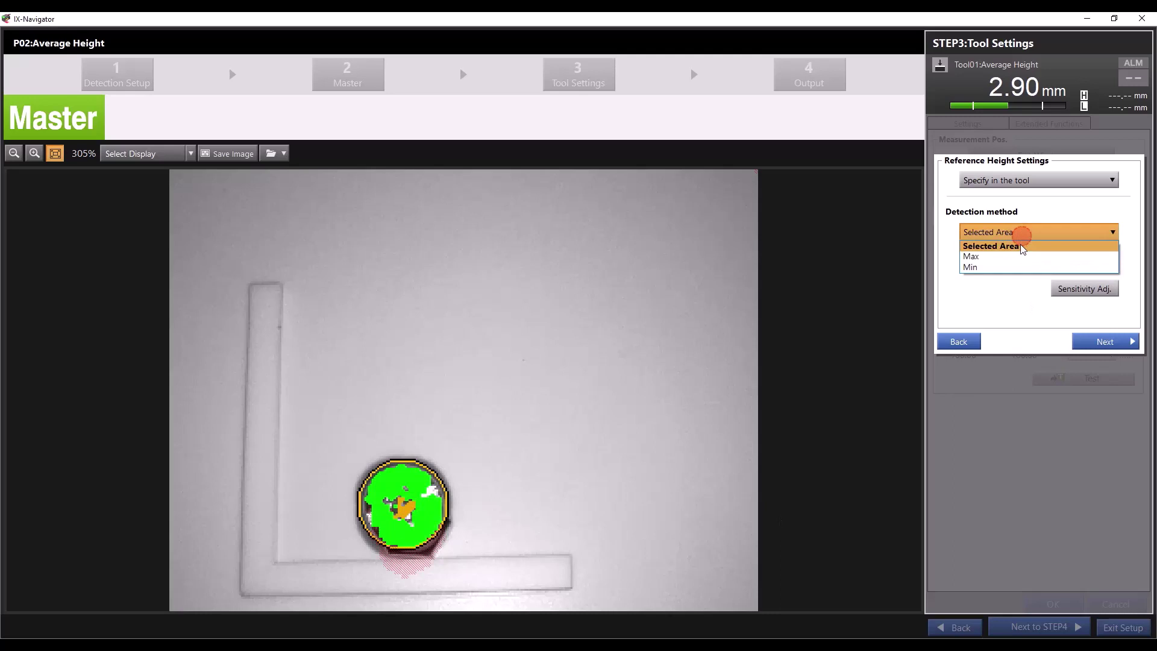
click(1021, 253)
click(1021, 236)
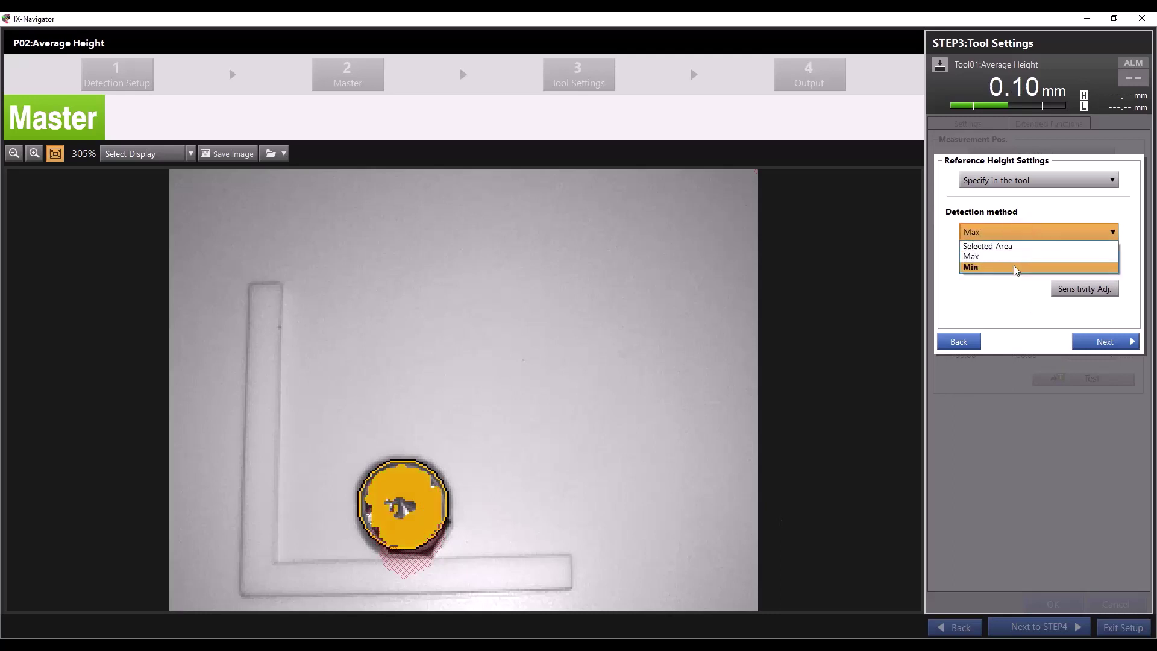
click(1014, 266)
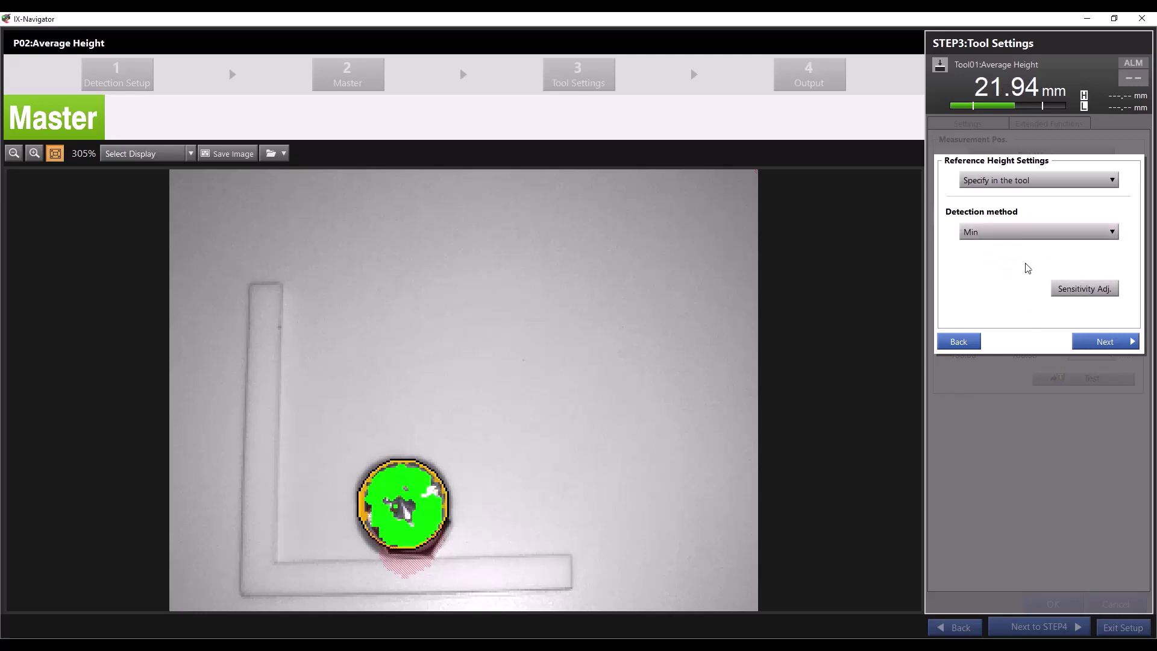
click(1000, 180)
click(1001, 194)
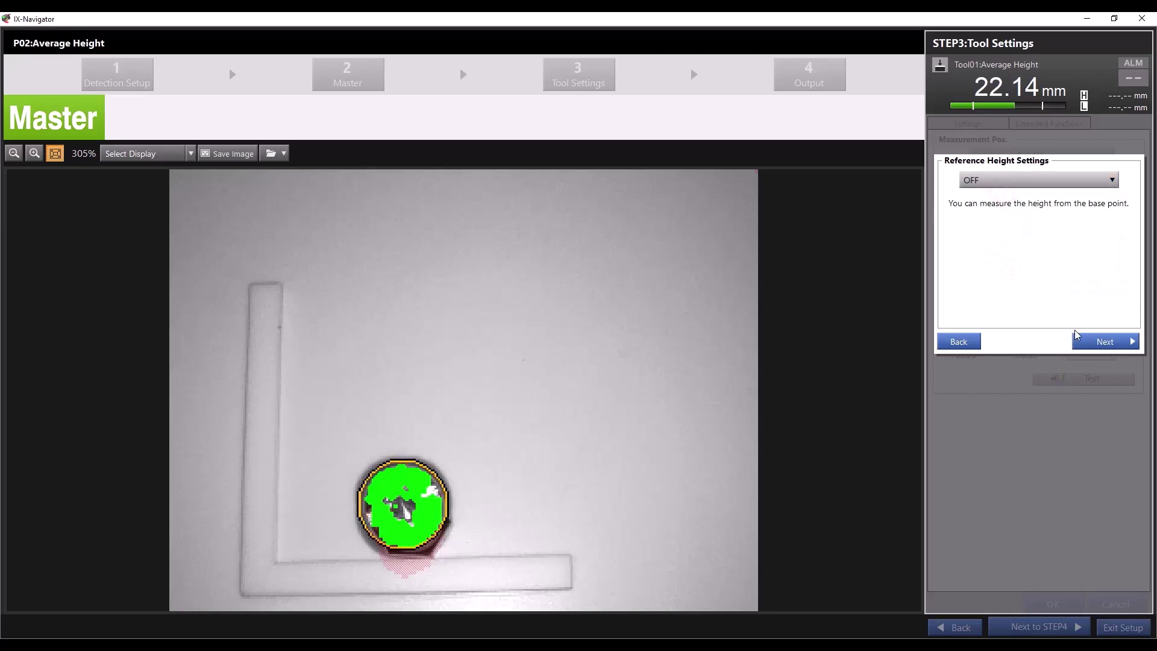
Step: Leave the shift at 0.00 and zero the current screw-head height reading
click(1091, 341)
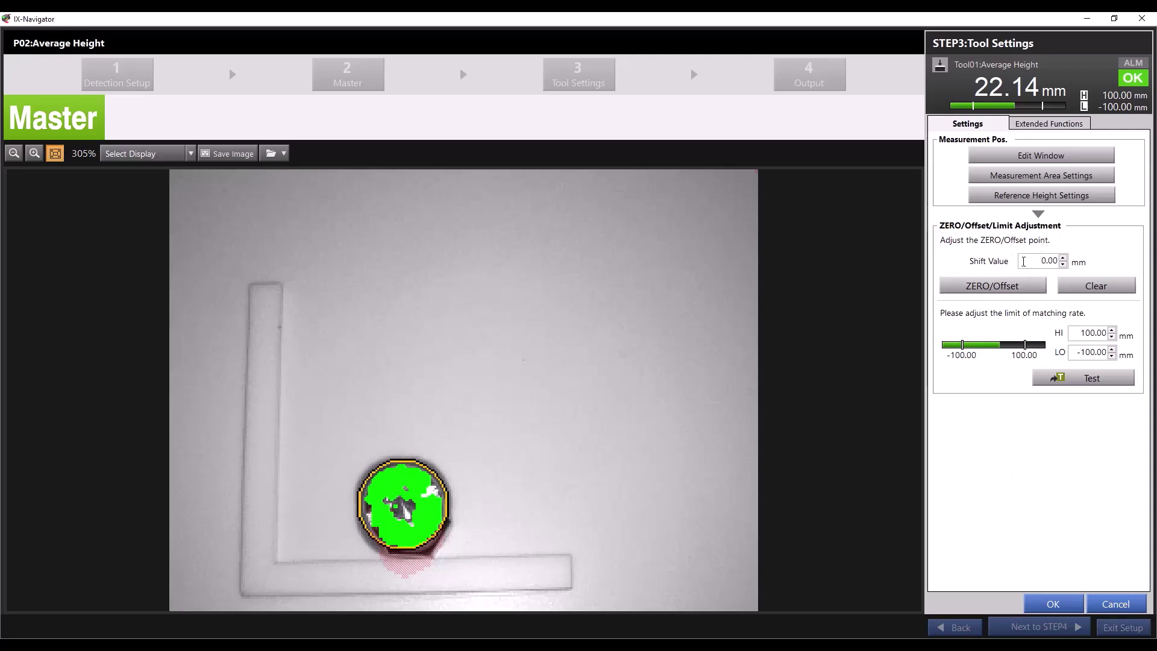
double_click(1044, 260)
click(1041, 259)
click(1018, 286)
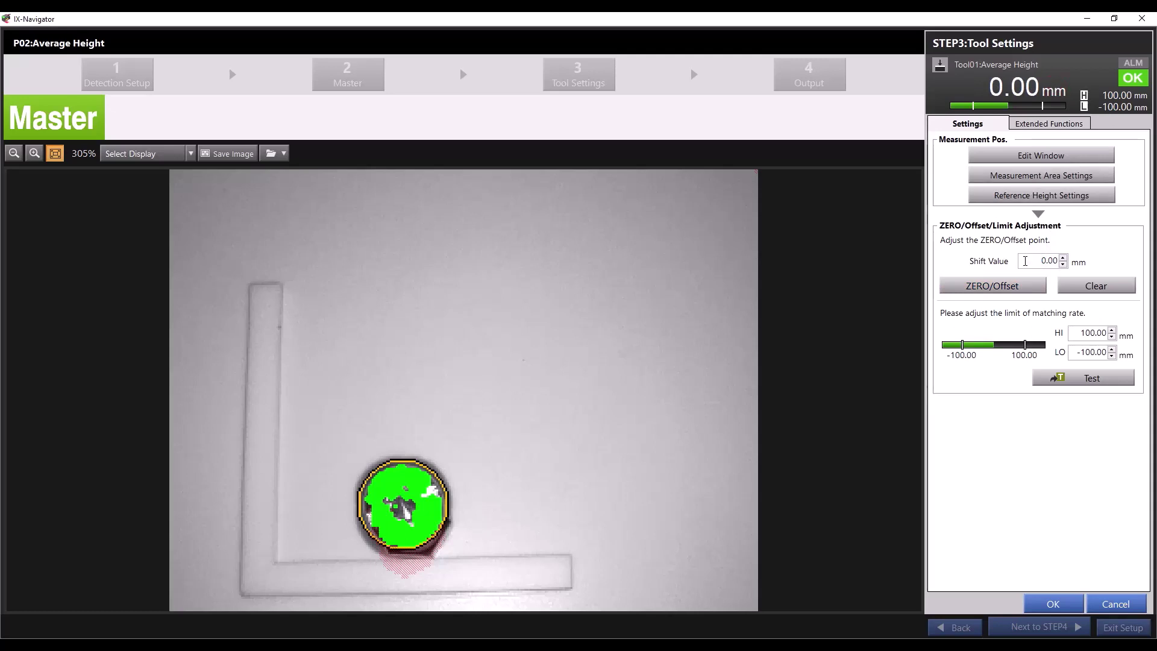
Step: Set the judgement limits to HI 0.50 mm and LO -0.50 mm
click(1076, 333)
text(.5)
key(Tab)
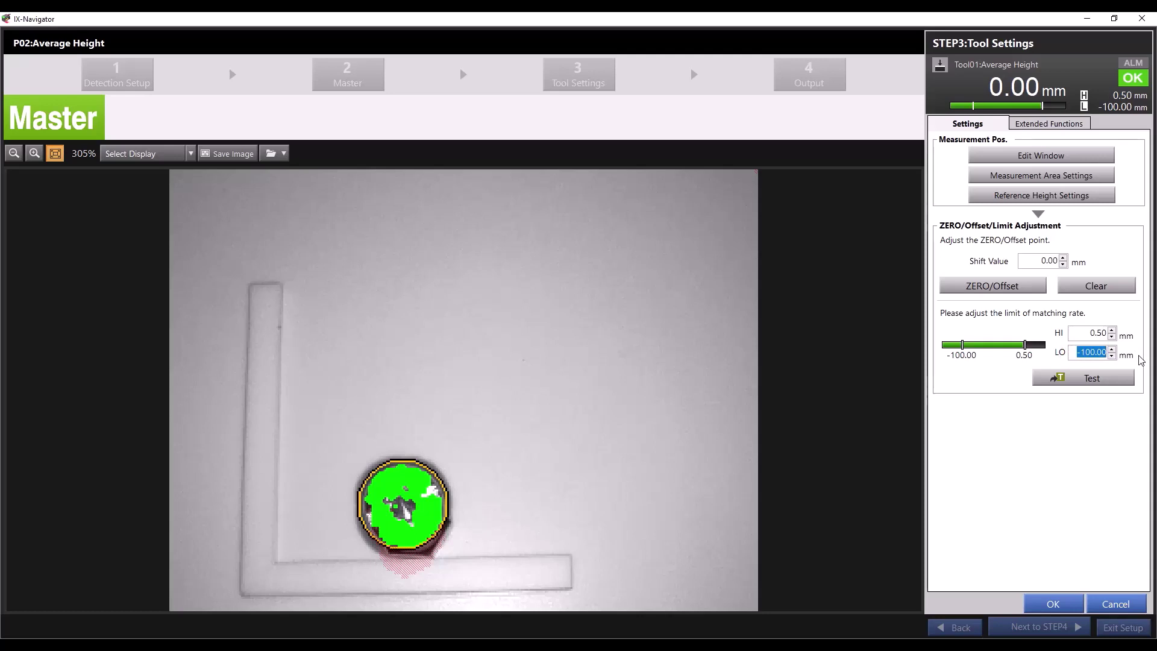
text(-.5)
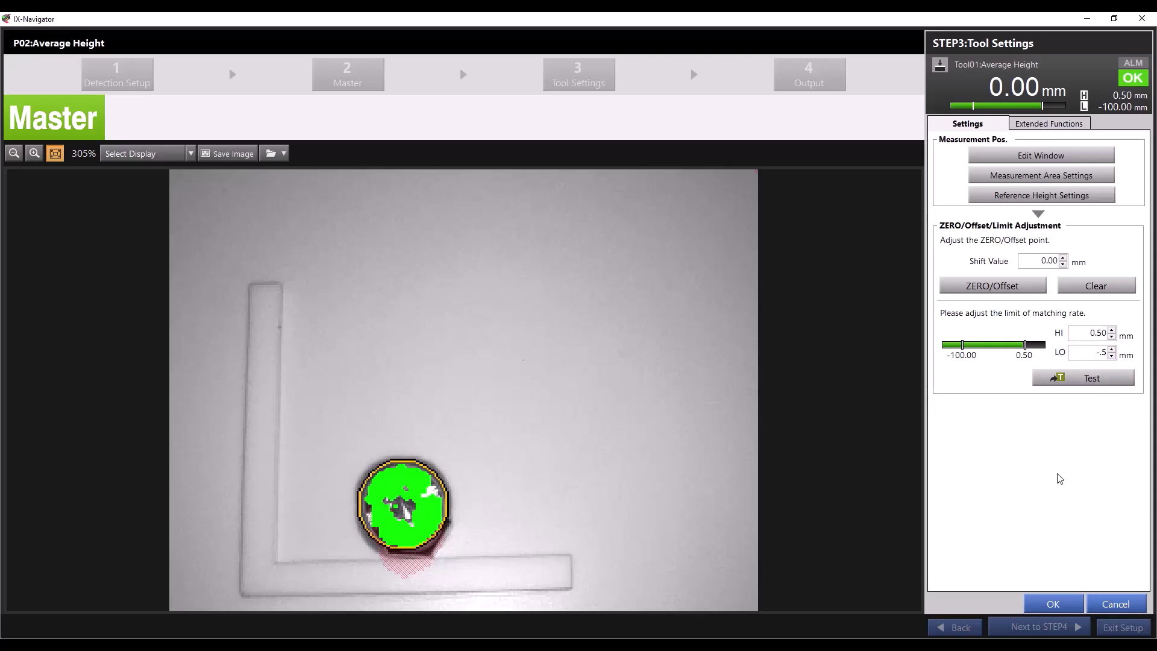
key(Return)
Step: Start a test run, judging the screw head OK at -0.04 mm
click(1057, 378)
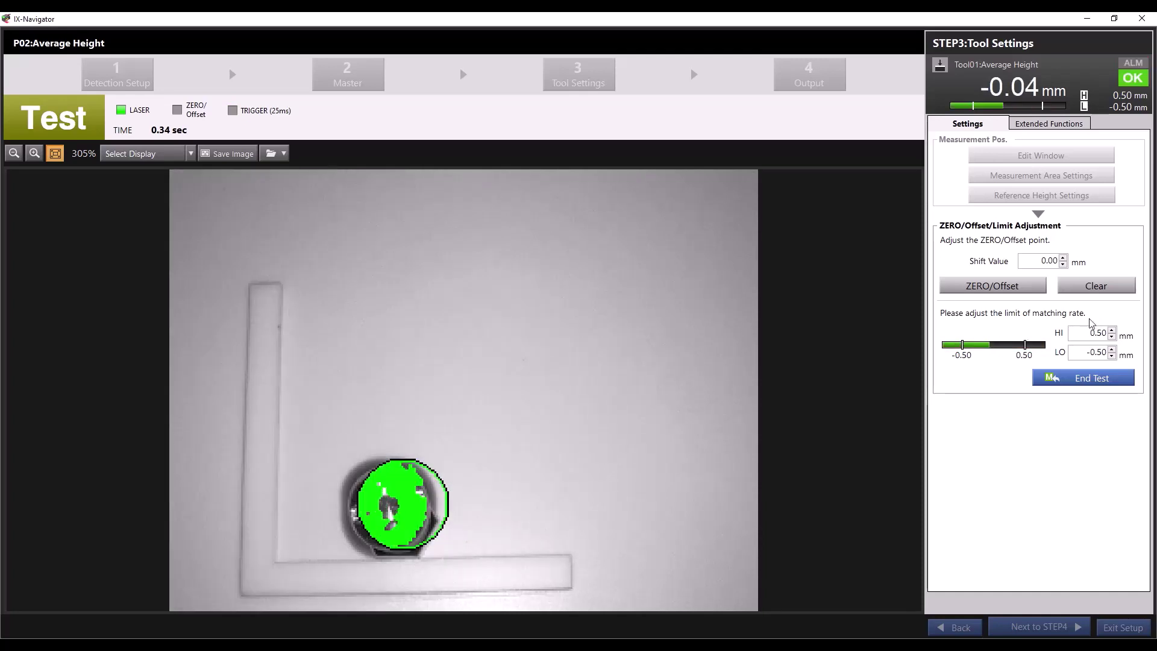
Step: End the test and cancel the zero offset
click(1105, 377)
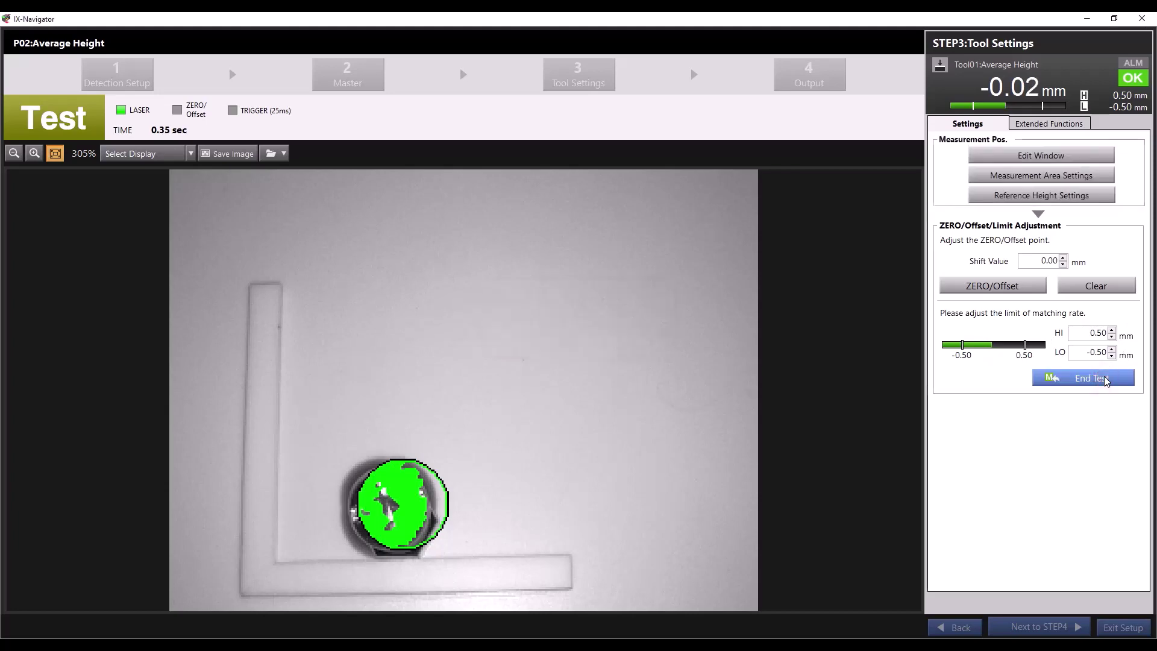
click(1104, 287)
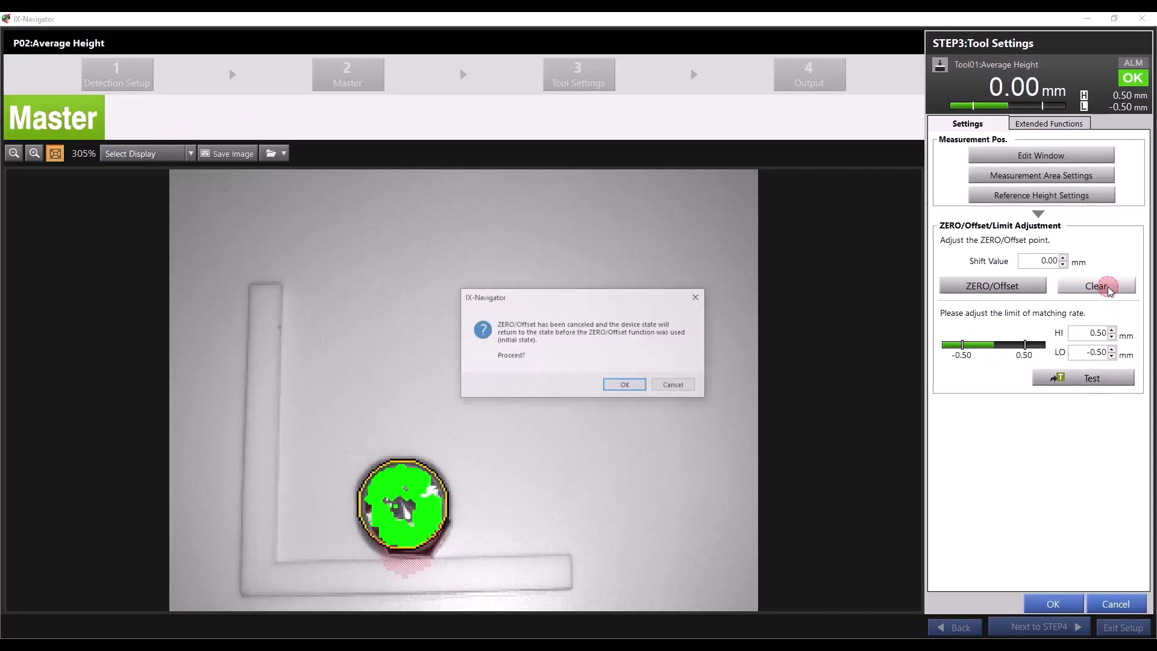
click(619, 389)
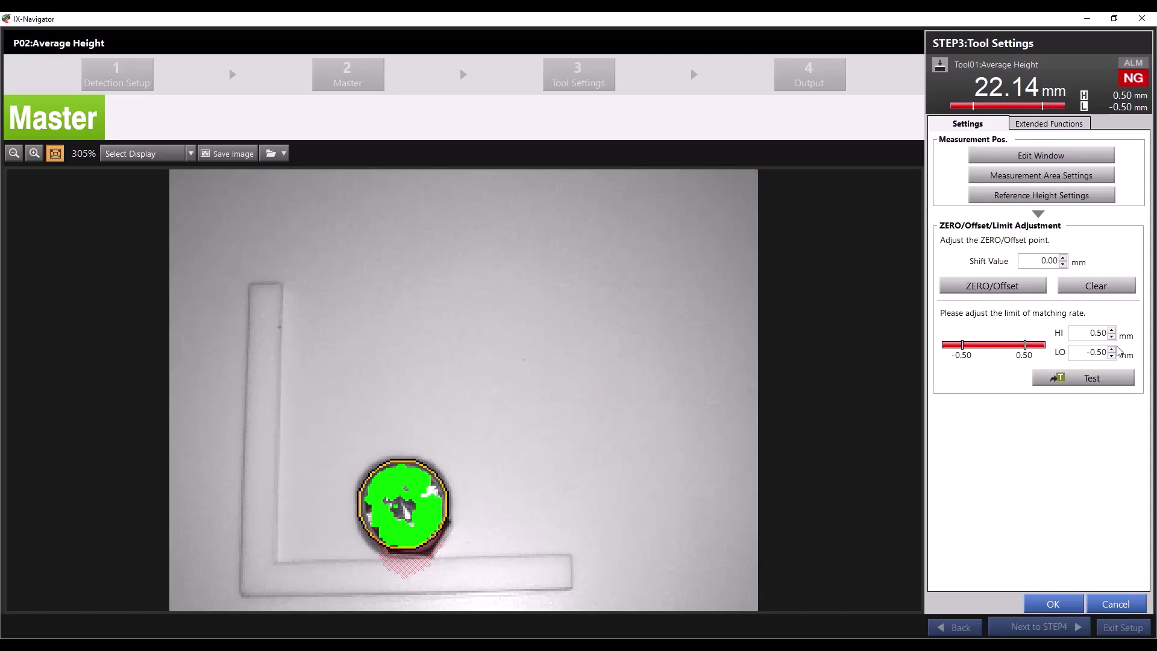
Step: Set the limits to HI 23.00 mm and LO 21.00 mm, judging 22.14 mm OK
double_click(1094, 333)
text(23)
click(1088, 352)
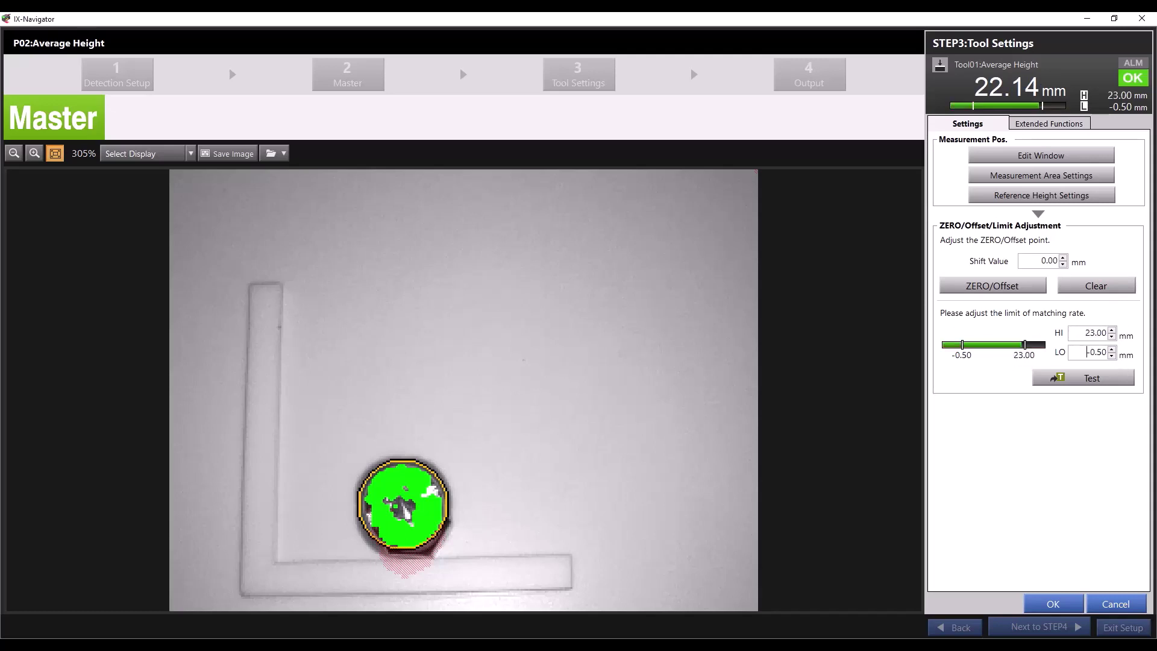
double_click(1088, 352)
text(21)
click(1046, 125)
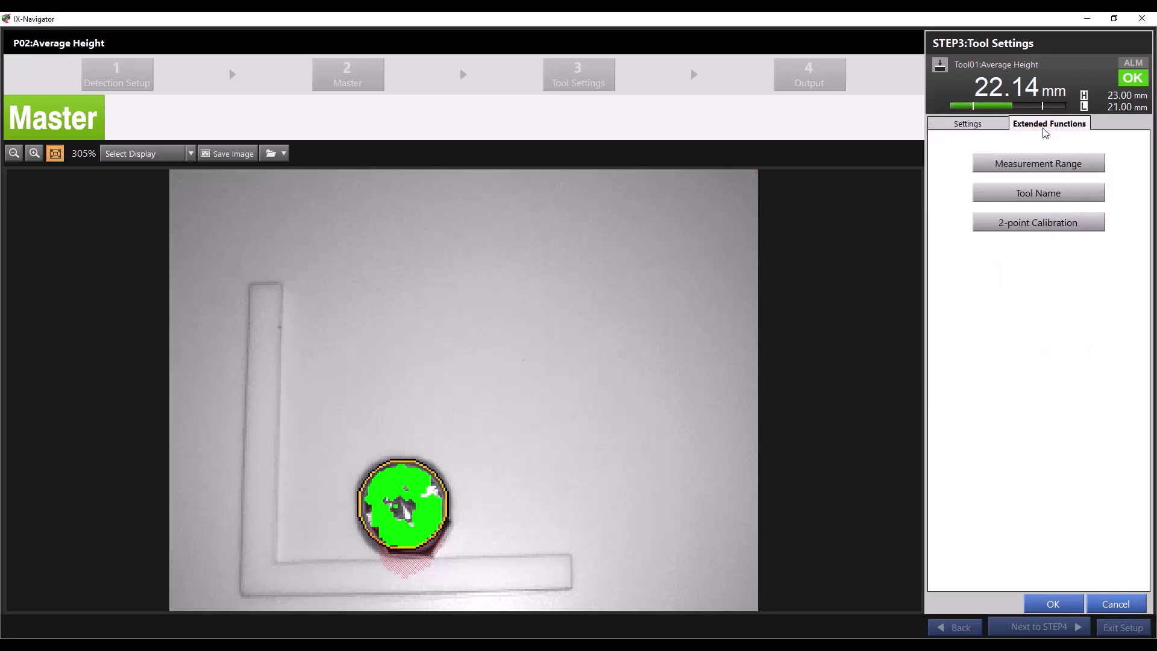
Step: Switch the measurement range back and forth between 5.0 mm and 15.0 mm
click(1031, 167)
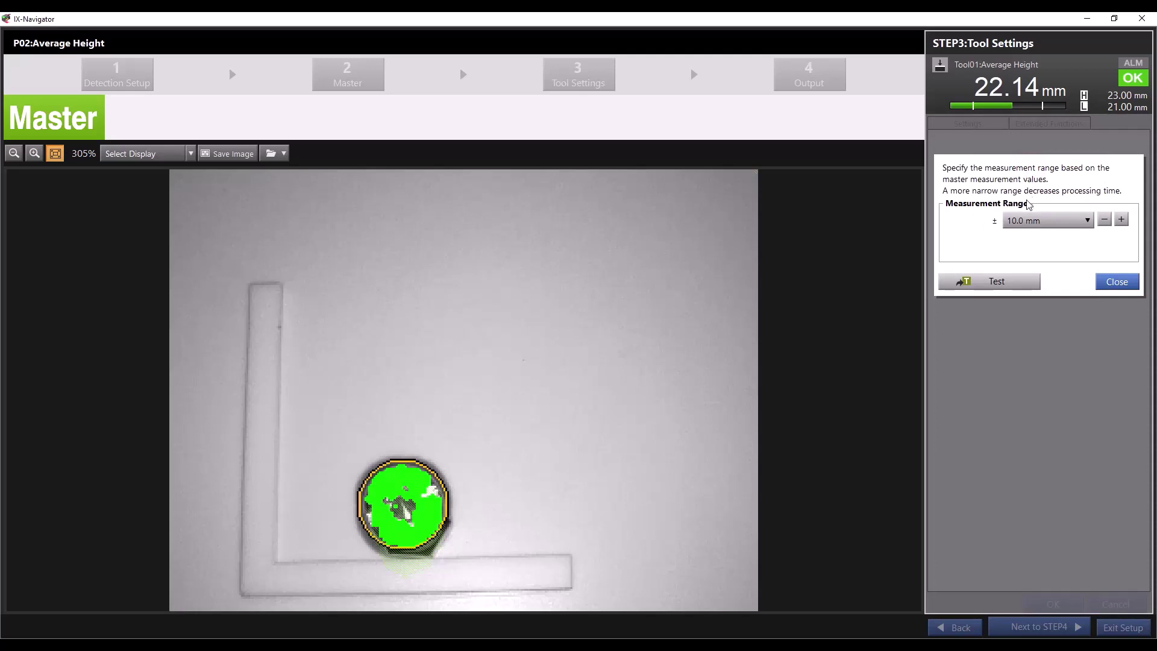
click(1035, 222)
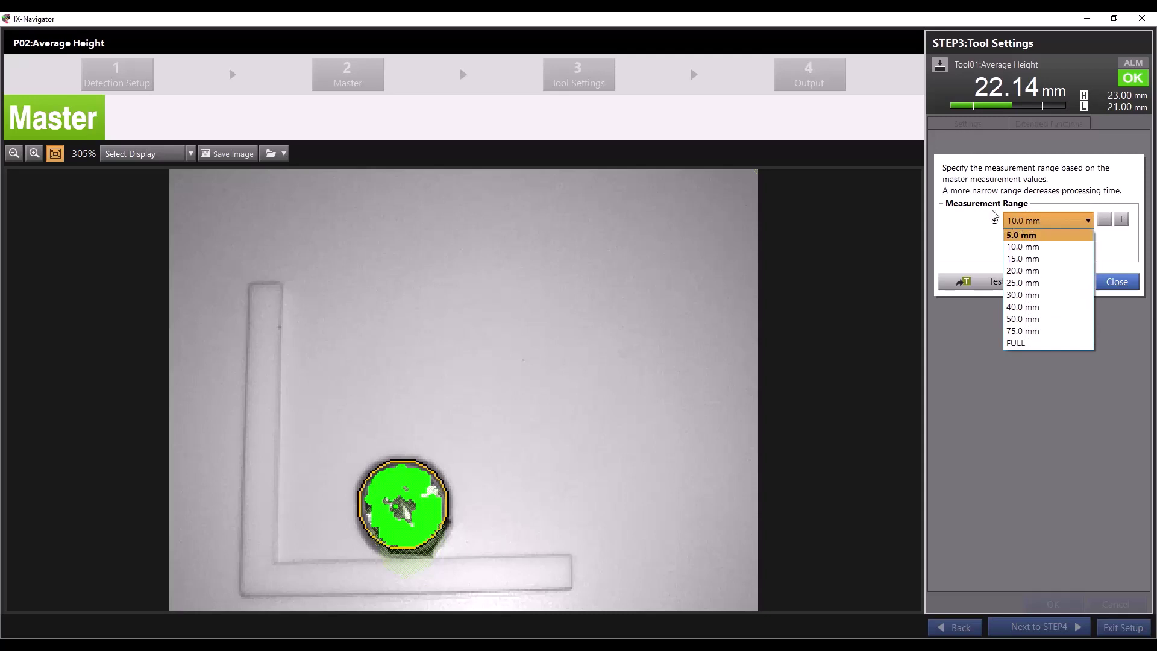
click(1078, 235)
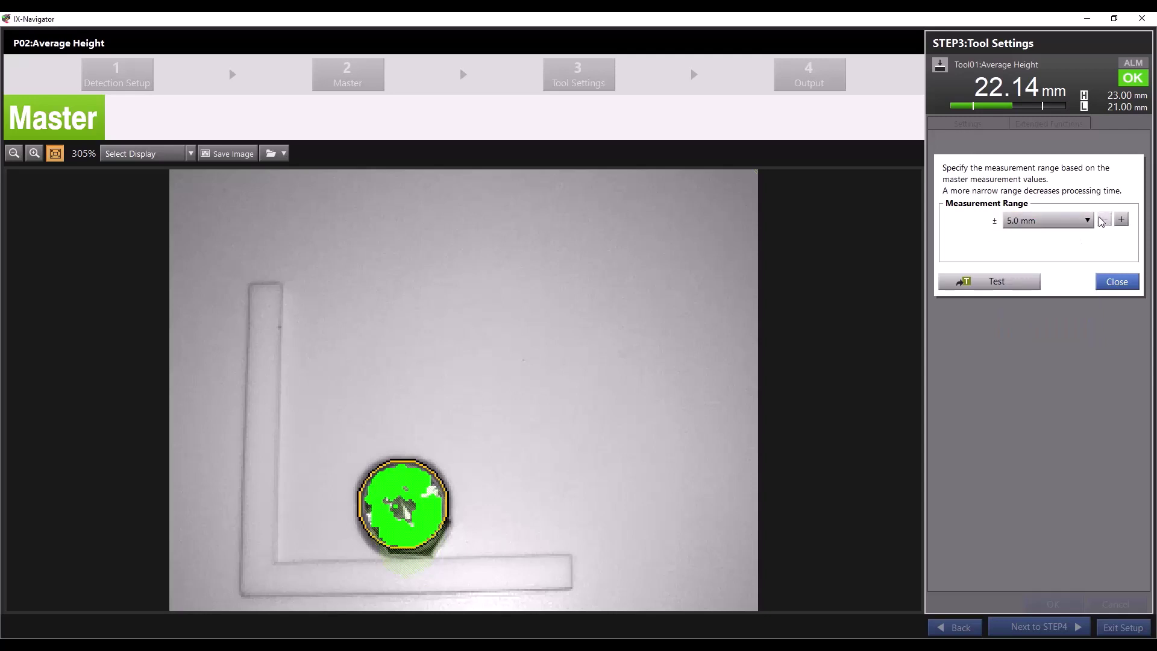
click(1083, 219)
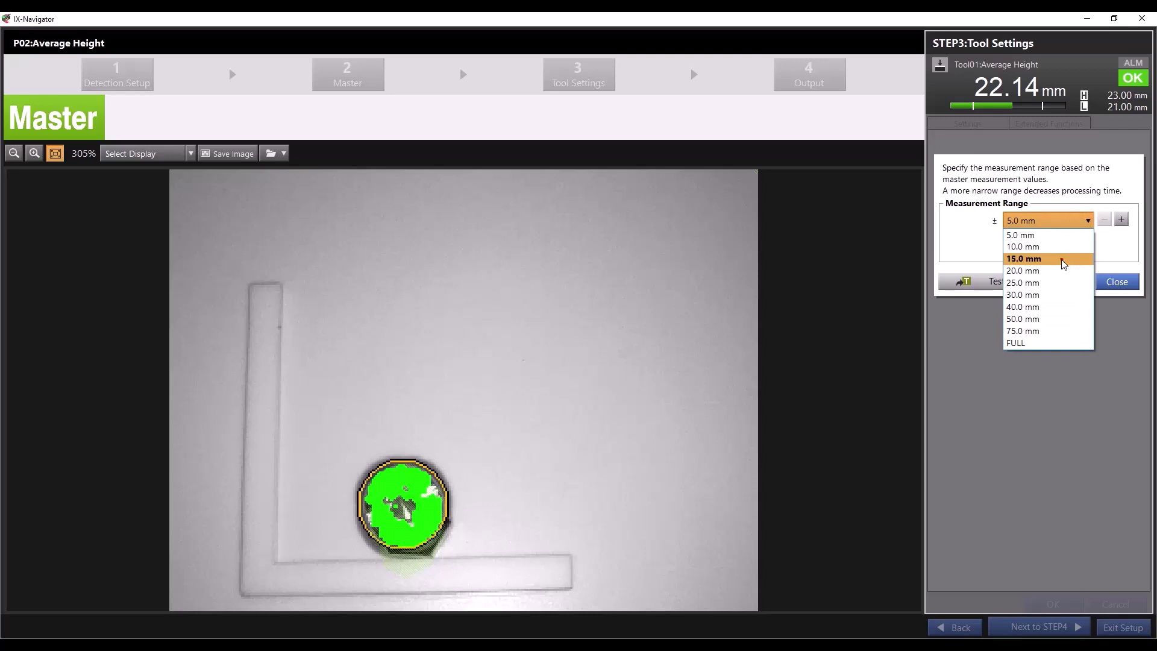
click(1065, 259)
click(1057, 222)
click(1055, 235)
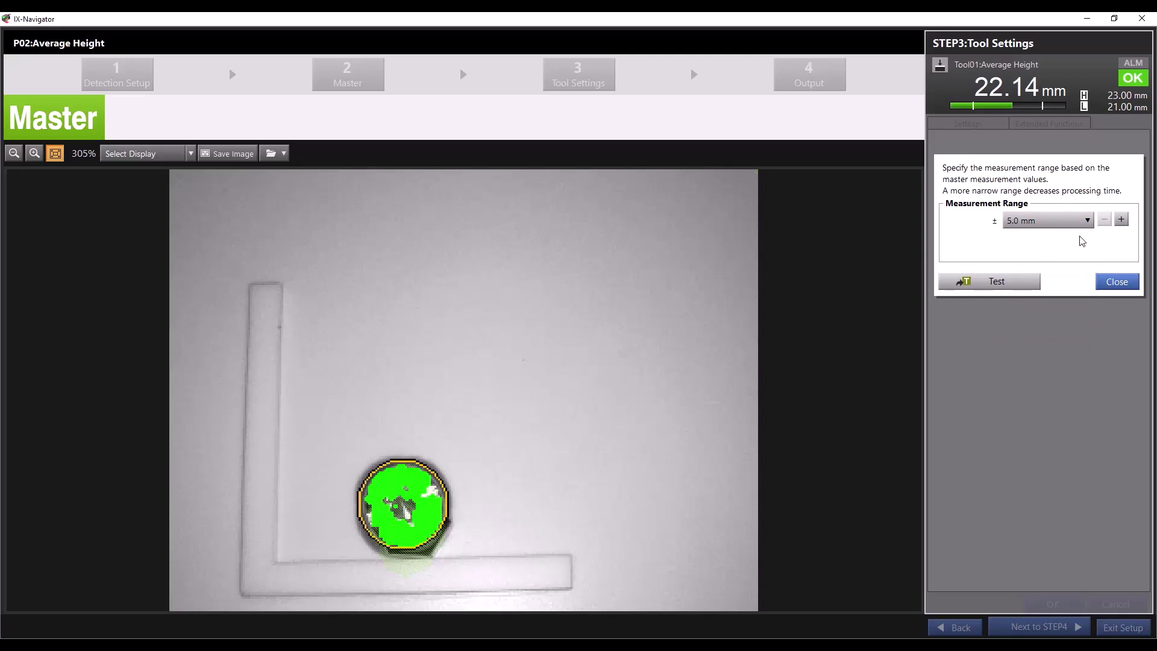
click(1049, 220)
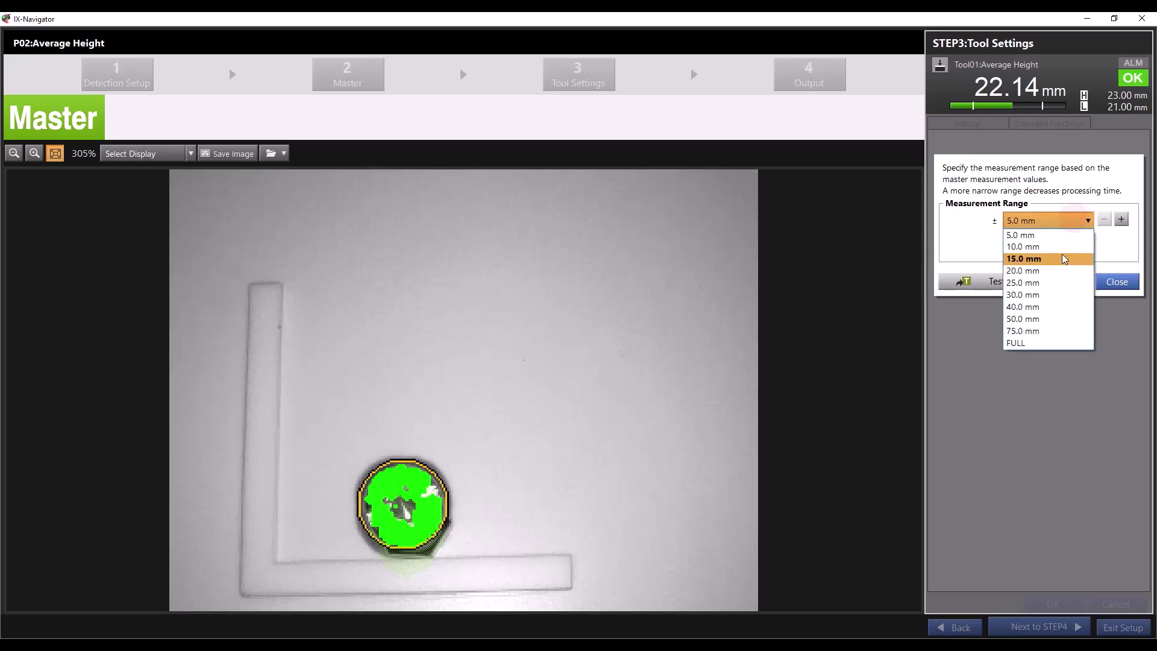
click(1062, 257)
Step: Close the measurement range settings and rename the Average Height tool to 'Screw'
click(1109, 288)
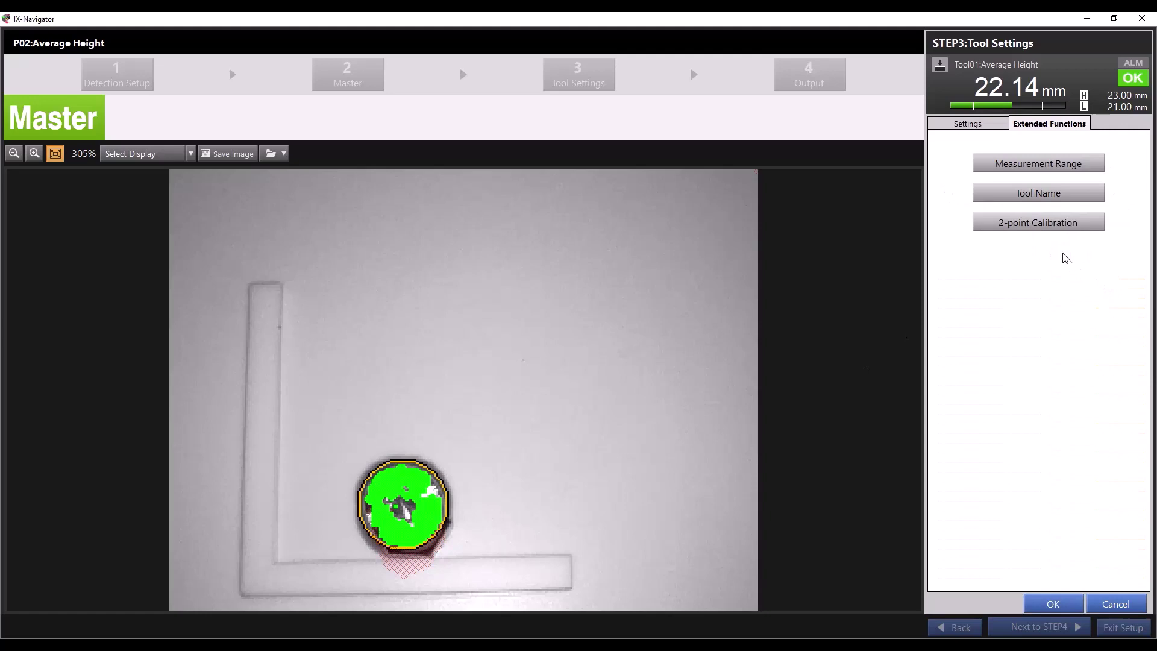
click(1046, 192)
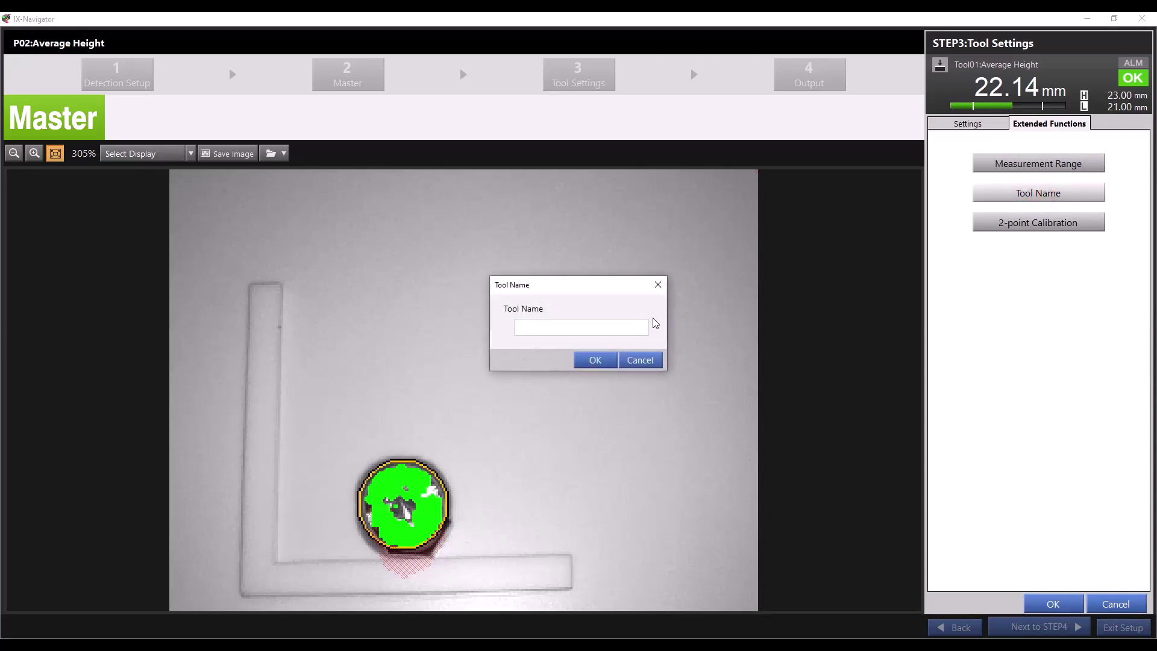
text(Screw)
click(584, 359)
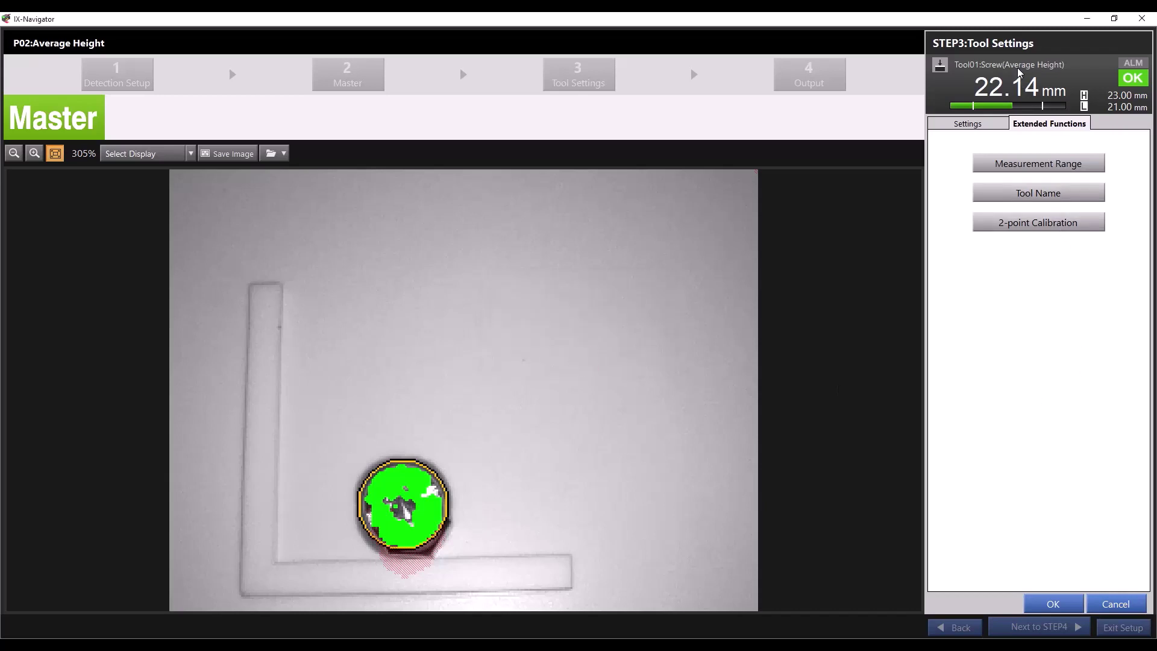
Step: Leave 2-point calibration set to Disabled after briefly enabling it
click(1030, 227)
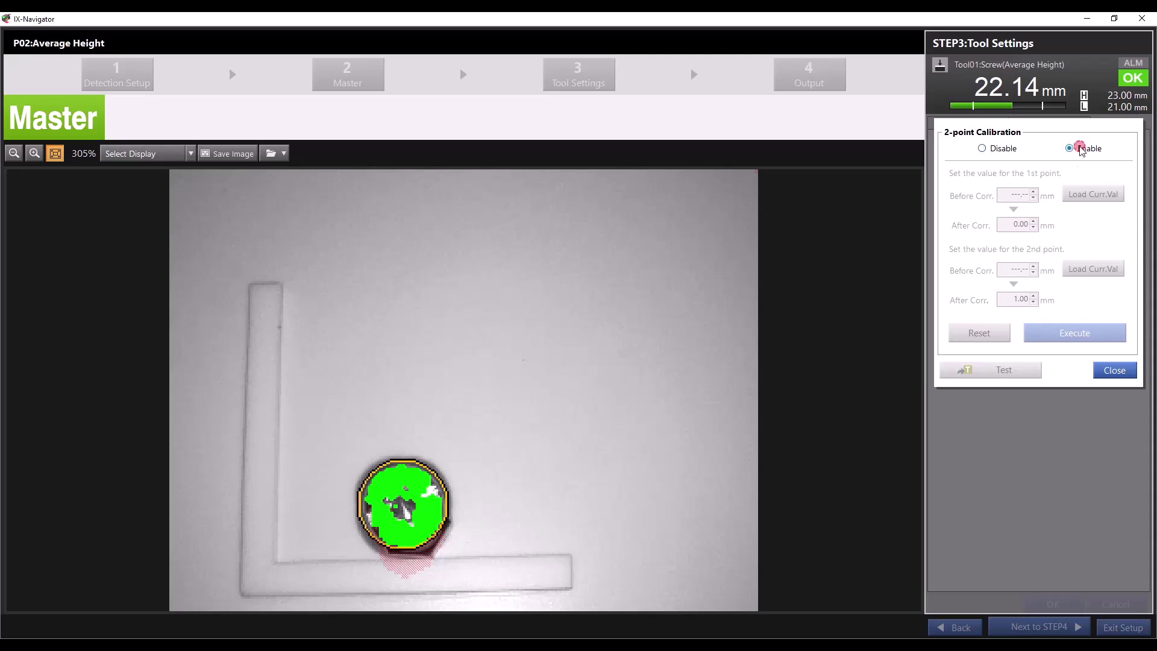
click(1079, 148)
click(1008, 151)
click(1100, 371)
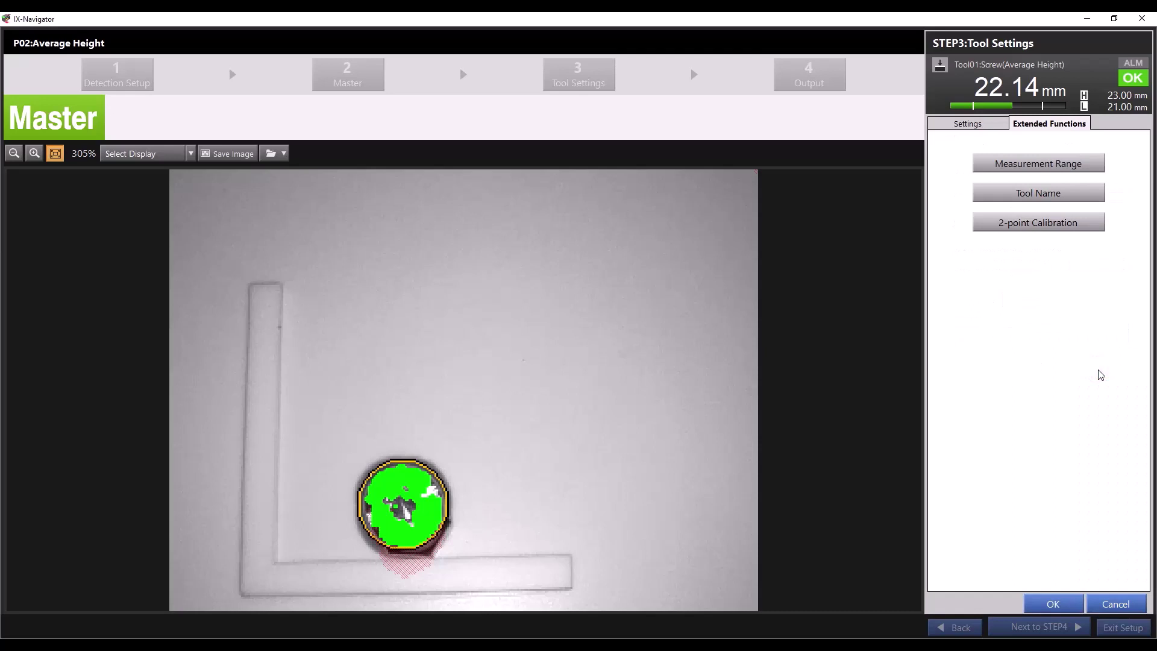
Step: Complete the Screw tool setup through STEP4, save the program changes, and switch the sensor to Run
click(1053, 598)
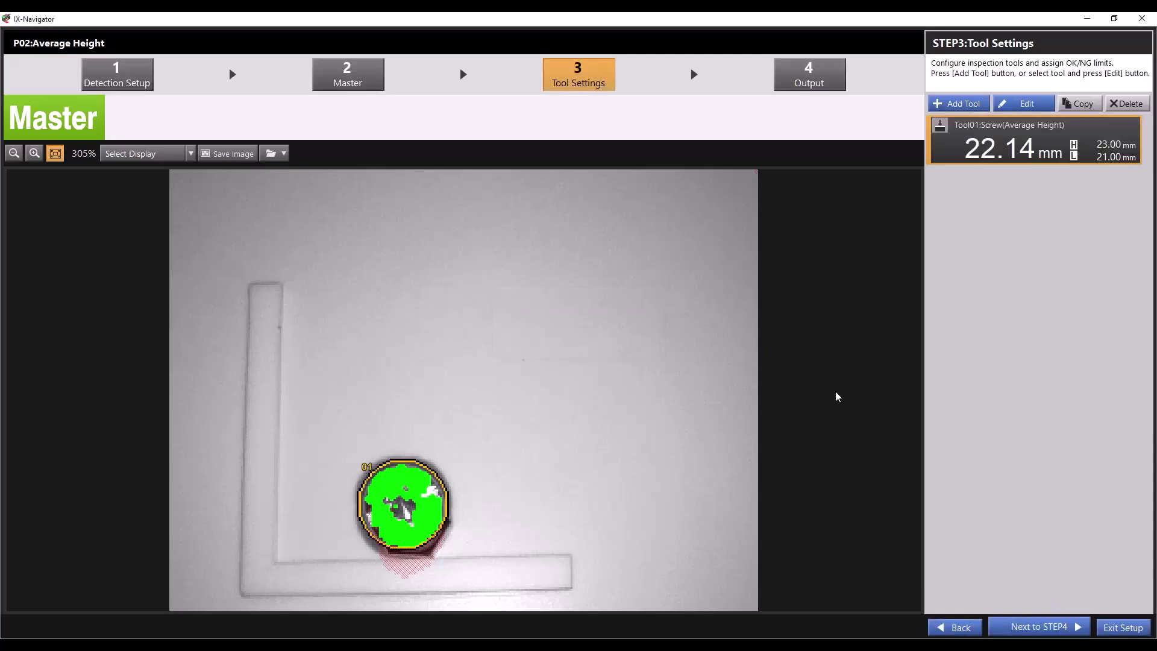
click(1032, 620)
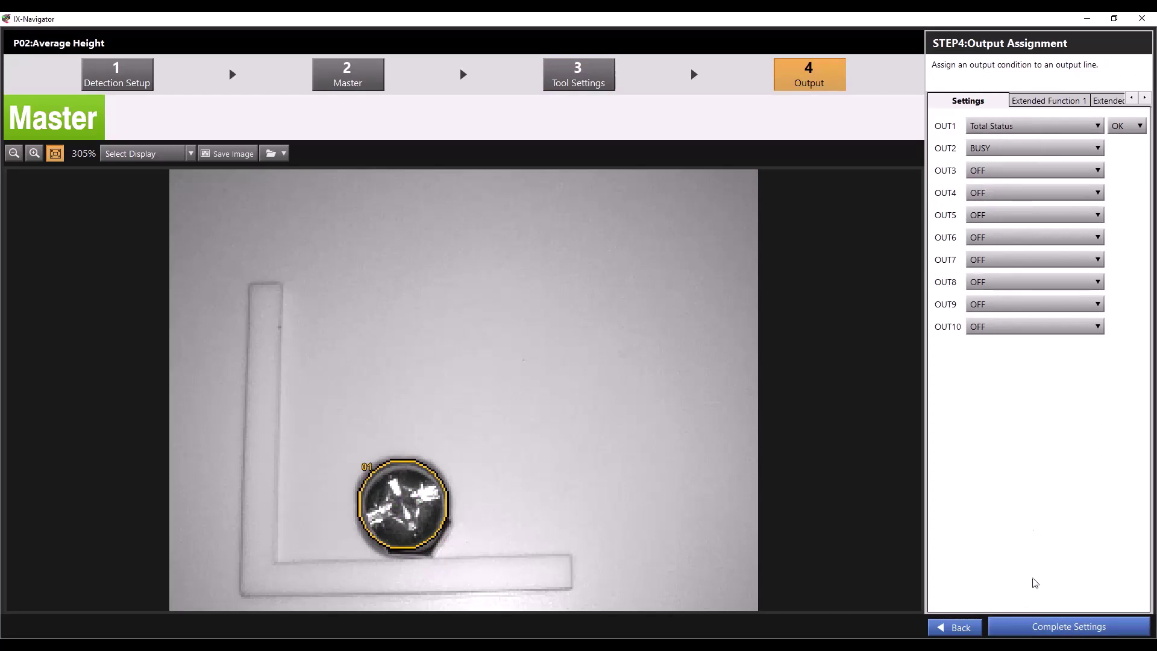
click(1031, 626)
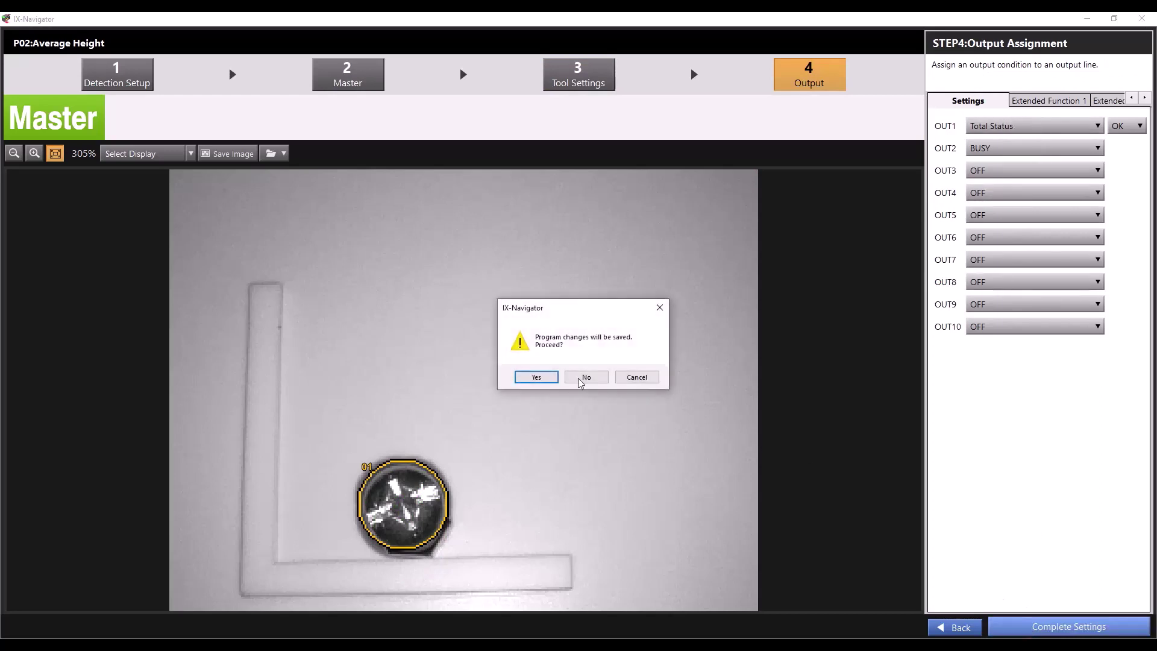
click(531, 375)
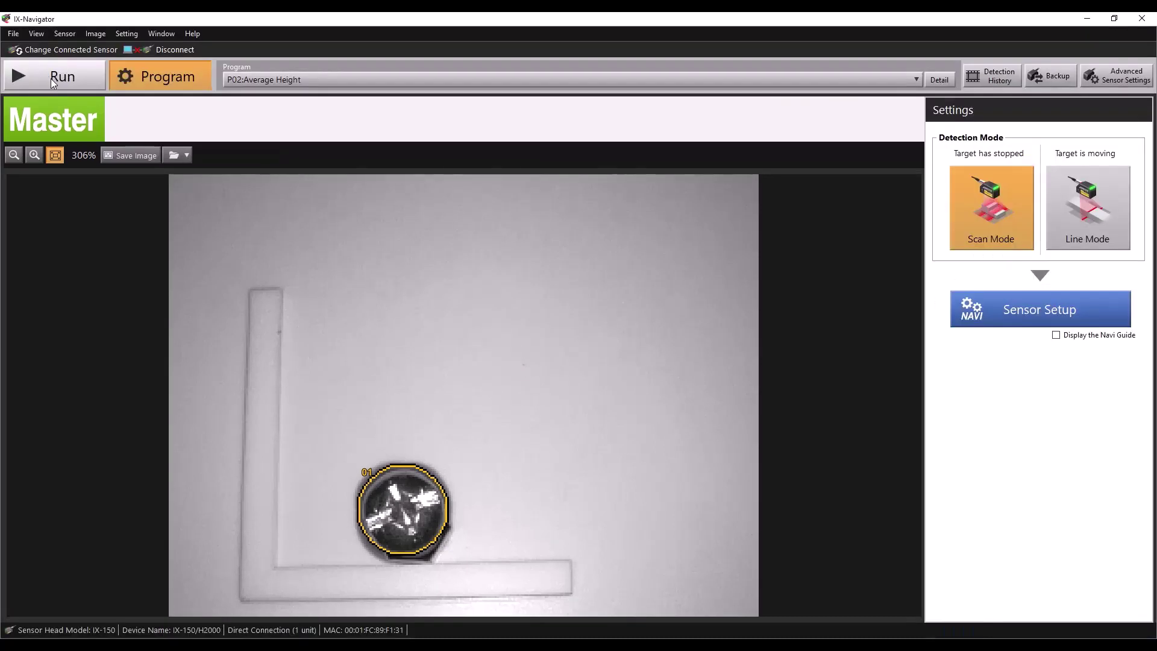
click(69, 80)
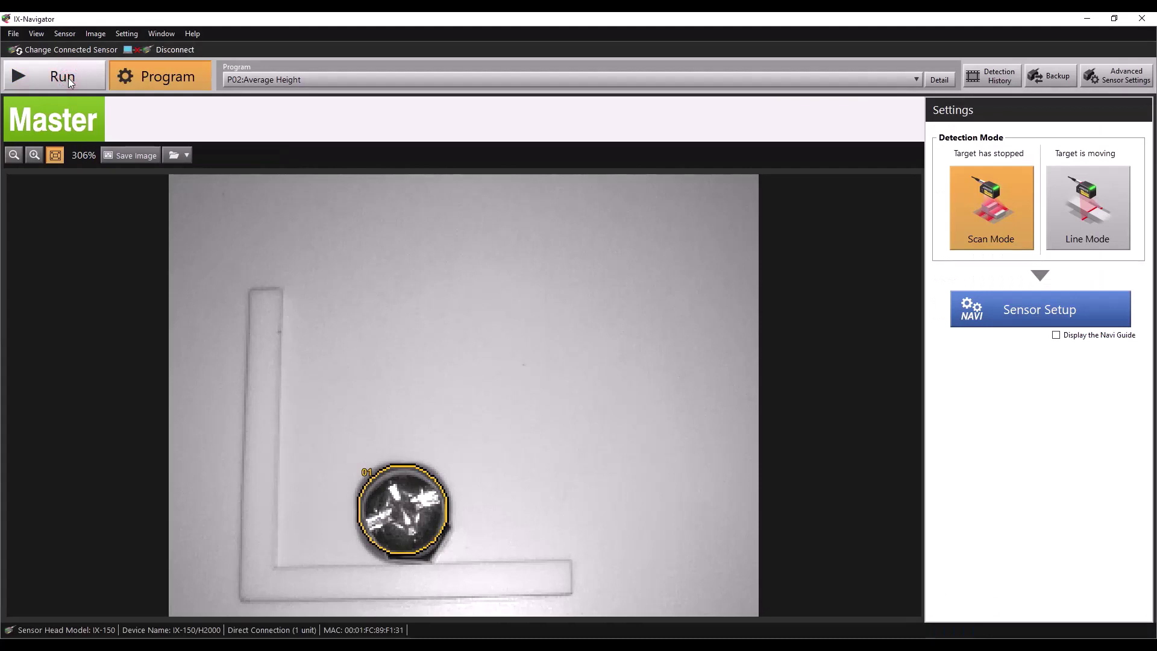